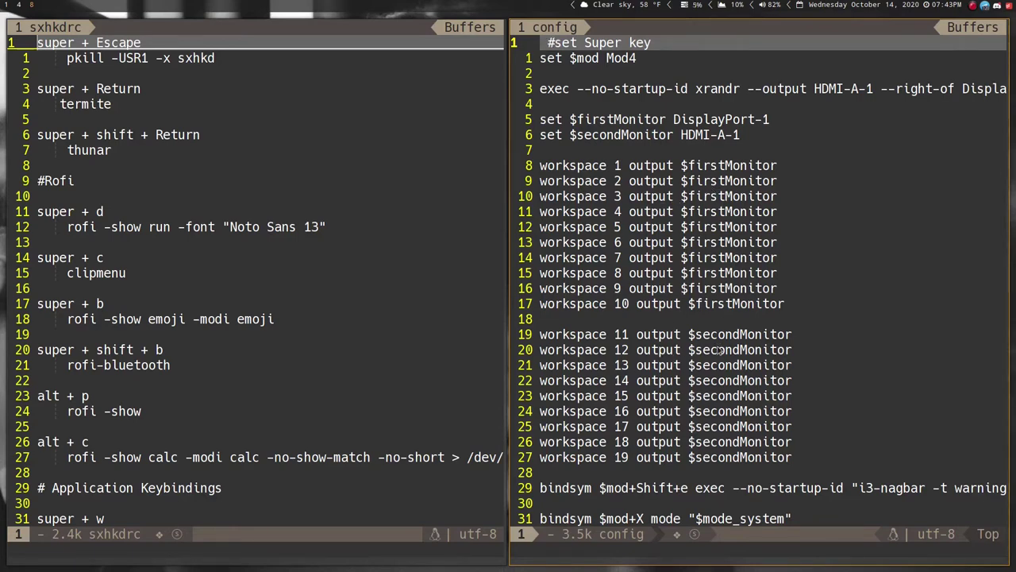
# Scroll the i3 config to the workspace 8–19 monitor assignments and $mode_system lock/logout/suspend bindings
pyautogui.scroll(-1, 721, 350)
pyautogui.scroll(1, 699, 238)
pyautogui.click(683, 151)
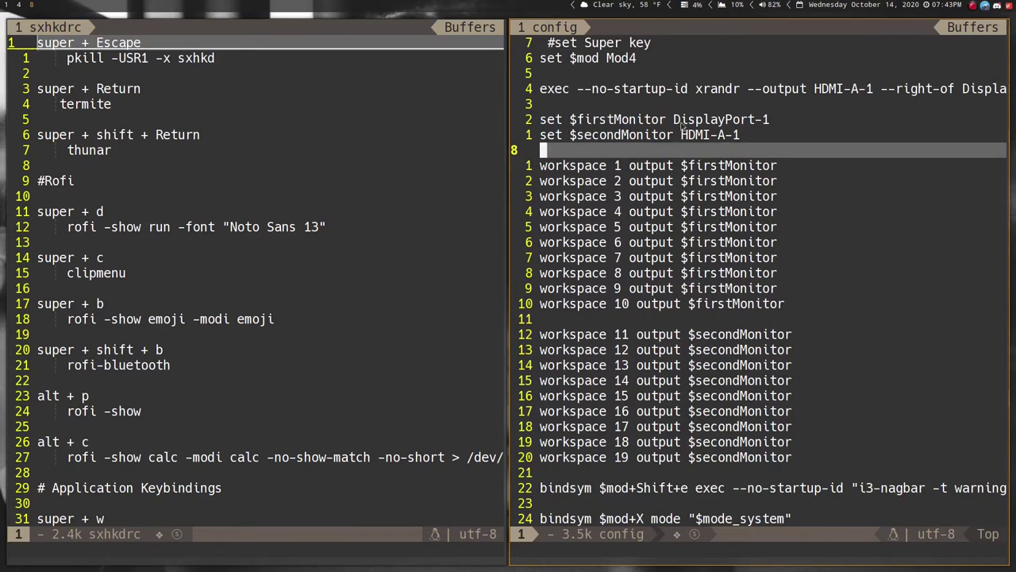
pyautogui.scroll(-3, 767, 324)
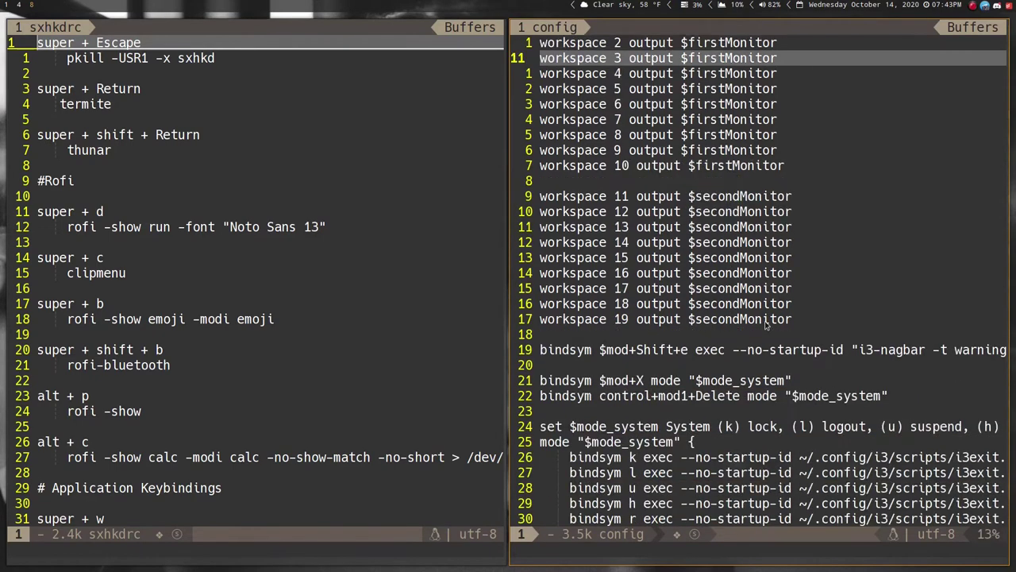
pyautogui.scroll(-2, 767, 324)
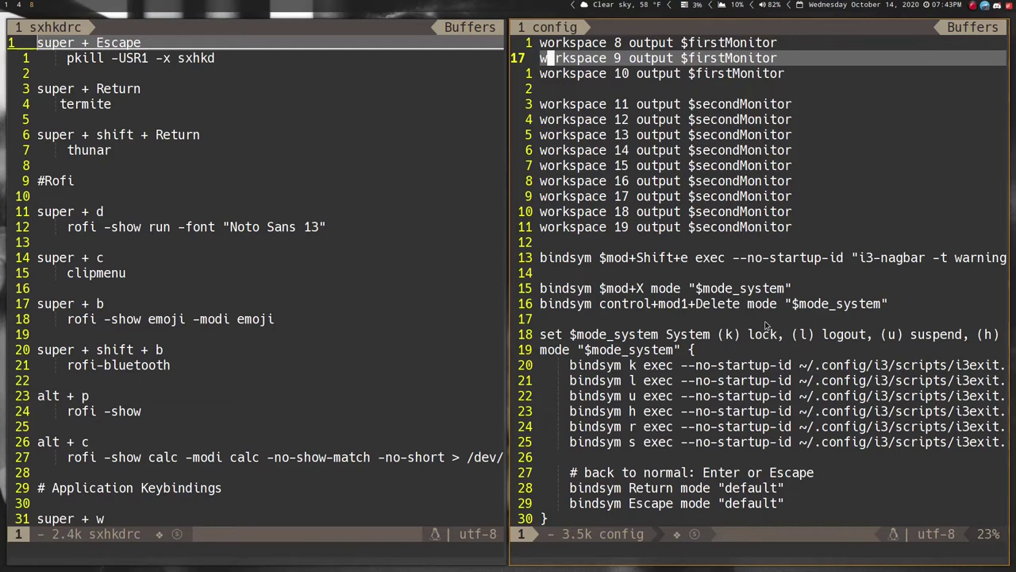
# Jump to the last line of the i3 config, showing floating rules, gaps 5/8 and client colours
pyautogui.click(766, 326)
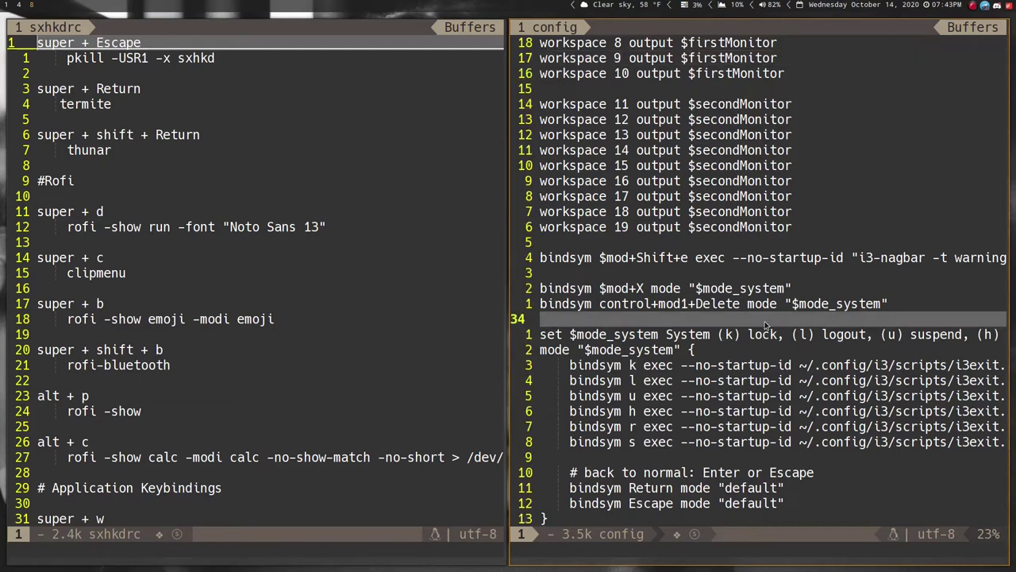
pyautogui.hotkey('shift', 'g')
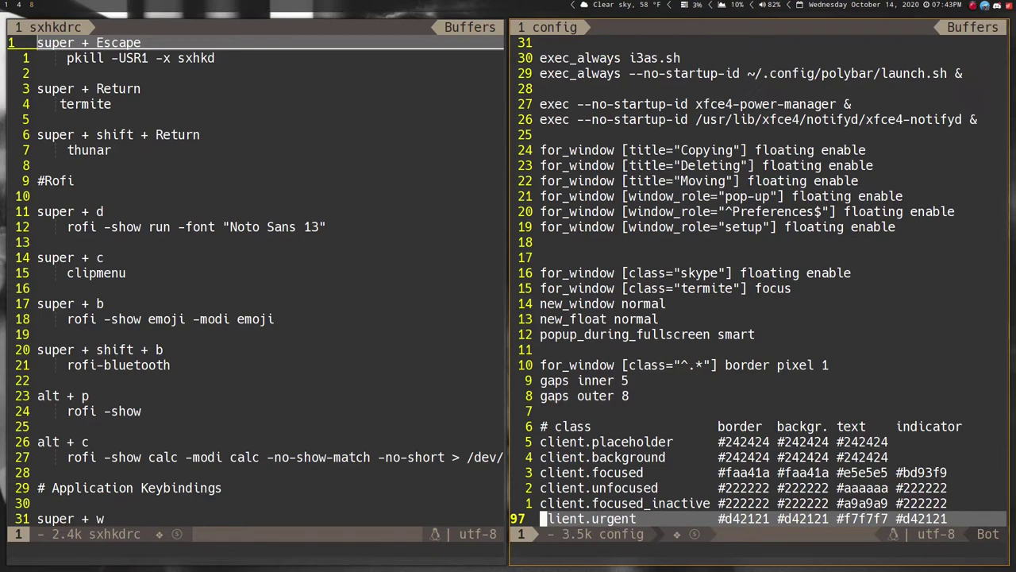
# Return to the top of the i3 config and review the $mod Mod4 and xrandr exec lines
pyautogui.press('g')
pyautogui.press('g')
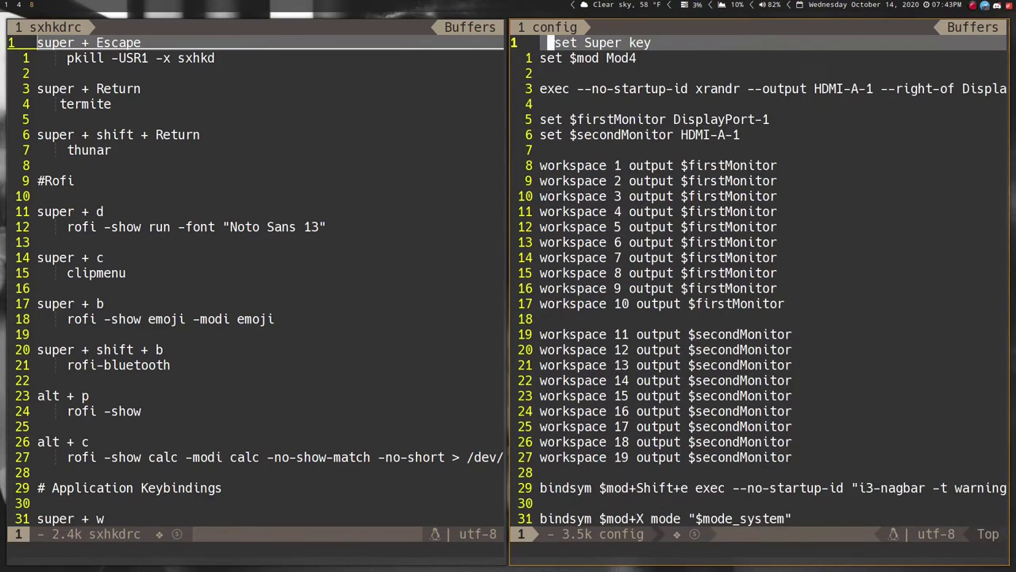
pyautogui.press('j')
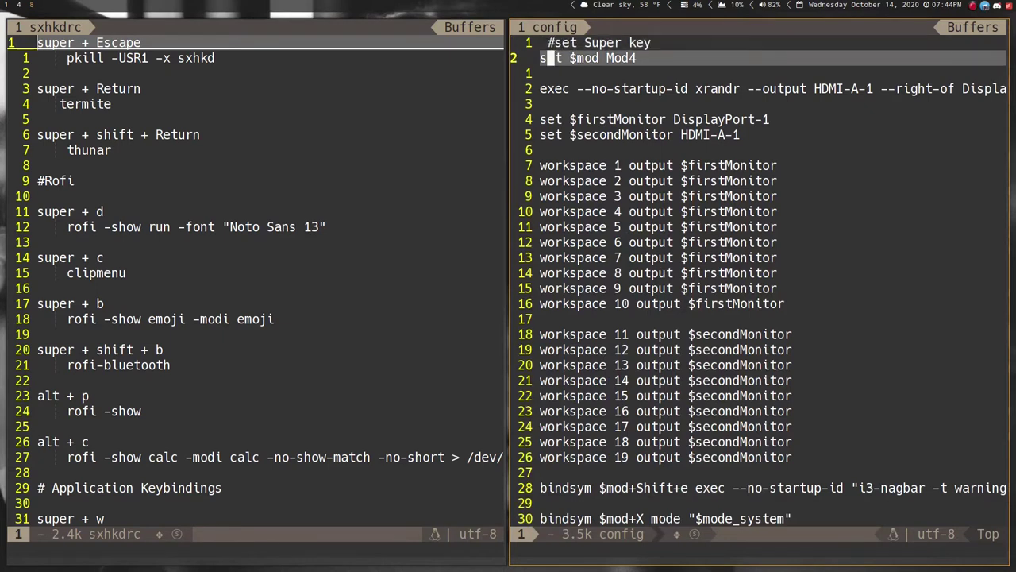
pyautogui.press('j')
pyautogui.press('k')
pyautogui.press('j')
pyautogui.press('k')
pyautogui.press('j')
pyautogui.press('j')
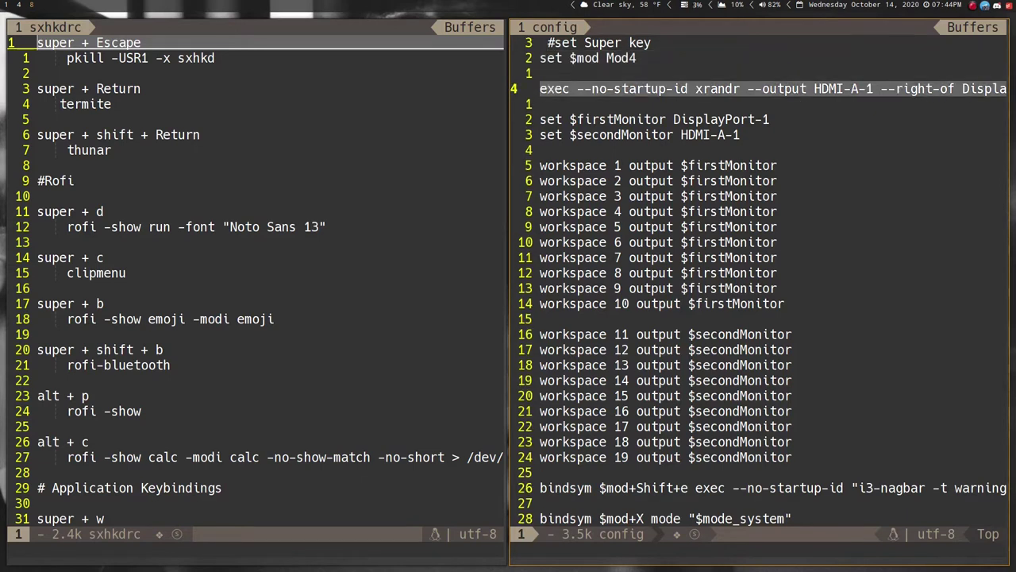
pyautogui.press('j')
pyautogui.press('k')
# Step through the $secondMonitor HDMI-A-1 line and the workspace 3–19 assignments
pyautogui.click(552, 135)
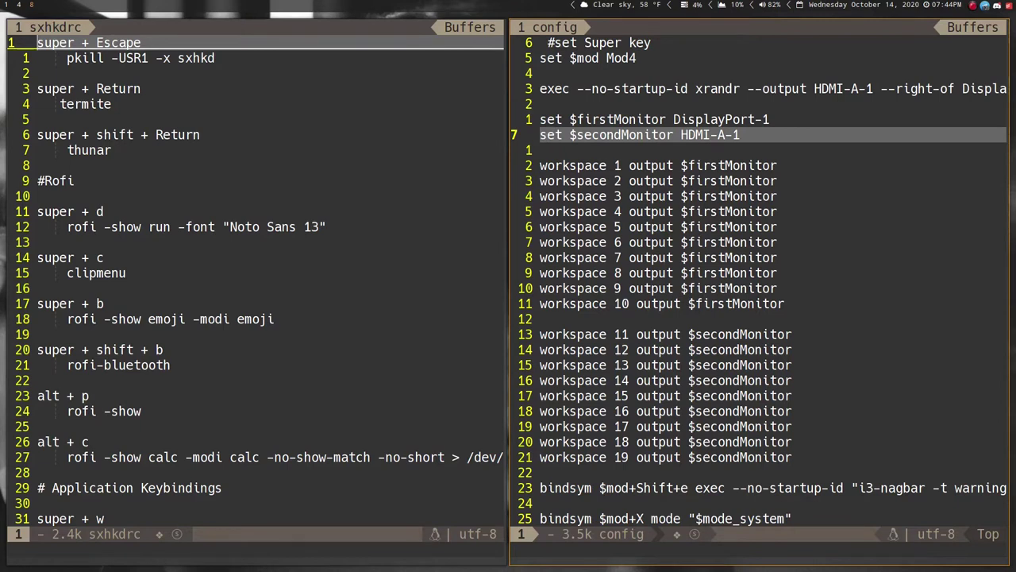
pyautogui.press('j')
pyautogui.press('j')
pyautogui.press('j')
pyautogui.press('j')
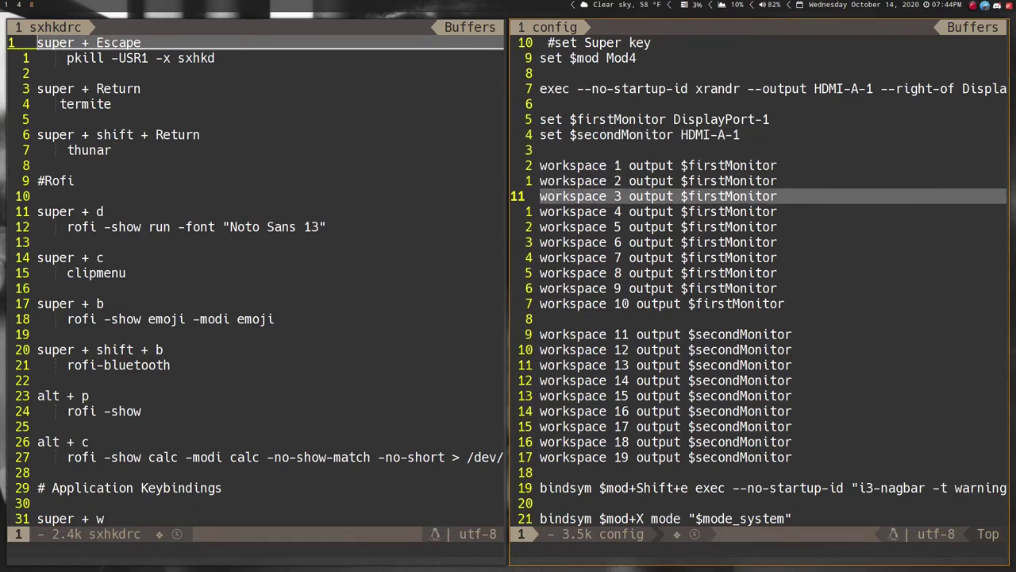
pyautogui.press('j')
pyautogui.press('j')
pyautogui.press('j')
pyautogui.press('j')
pyautogui.press('j')
pyautogui.press('j')
pyautogui.press('j')
pyautogui.press('j')
pyautogui.press('j')
pyautogui.press('j')
pyautogui.press('j')
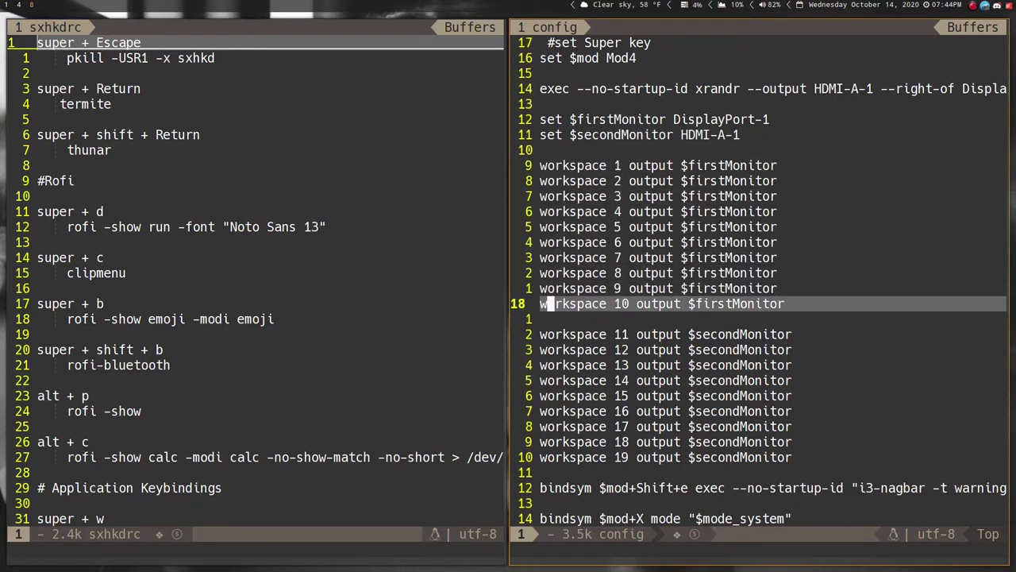
pyautogui.press('j')
pyautogui.press('j')
pyautogui.press('j')
pyautogui.press('j')
pyautogui.press('j')
pyautogui.press('j')
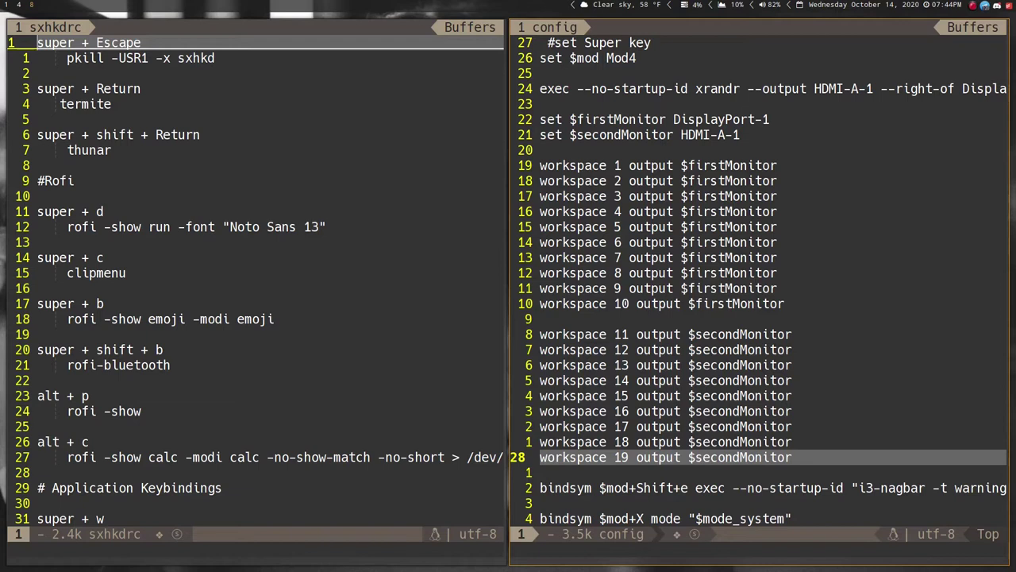
pyautogui.press('j')
pyautogui.press('j')
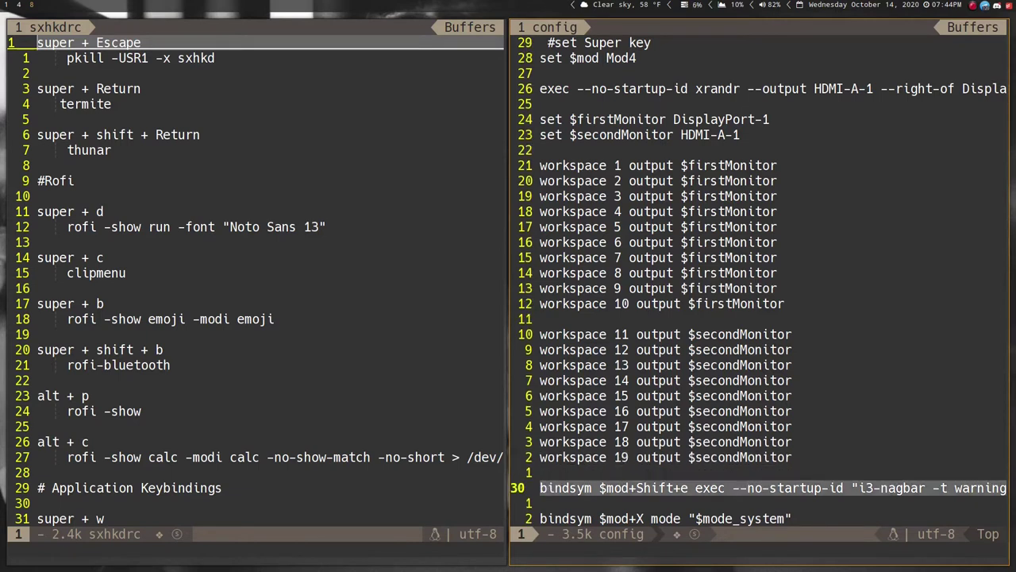
pyautogui.press('k')
pyautogui.press('k')
pyautogui.press('k')
pyautogui.press('k')
pyautogui.press('k')
pyautogui.press('k')
pyautogui.press('k')
pyautogui.press('k')
pyautogui.press('k')
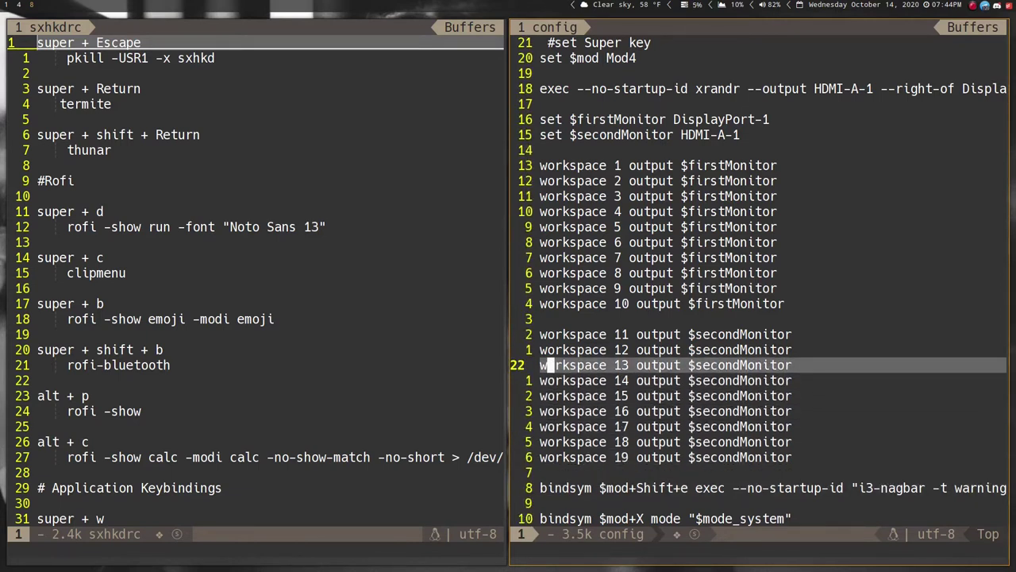
pyautogui.press('k')
pyautogui.press('k')
pyautogui.press('k')
pyautogui.press('k')
pyautogui.press('k')
pyautogui.press('k')
pyautogui.press('k')
pyautogui.press('k')
pyautogui.press('k')
pyautogui.press('k')
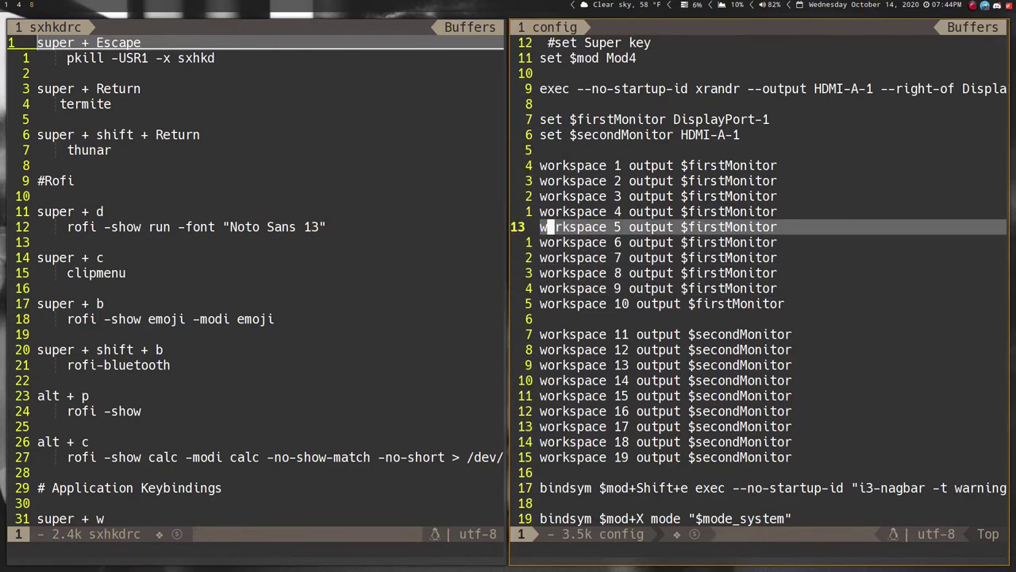
pyautogui.press('k')
pyautogui.press('k')
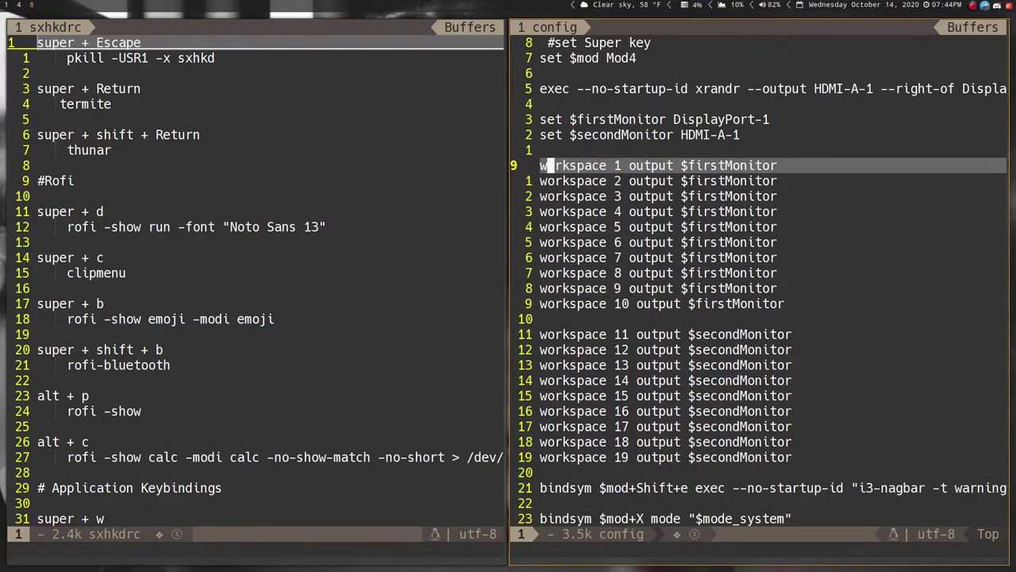
# Jump to the end of sxhkdrc and land on the super + shift + {1-9,0} move-to-workspace binding
pyautogui.press('l')
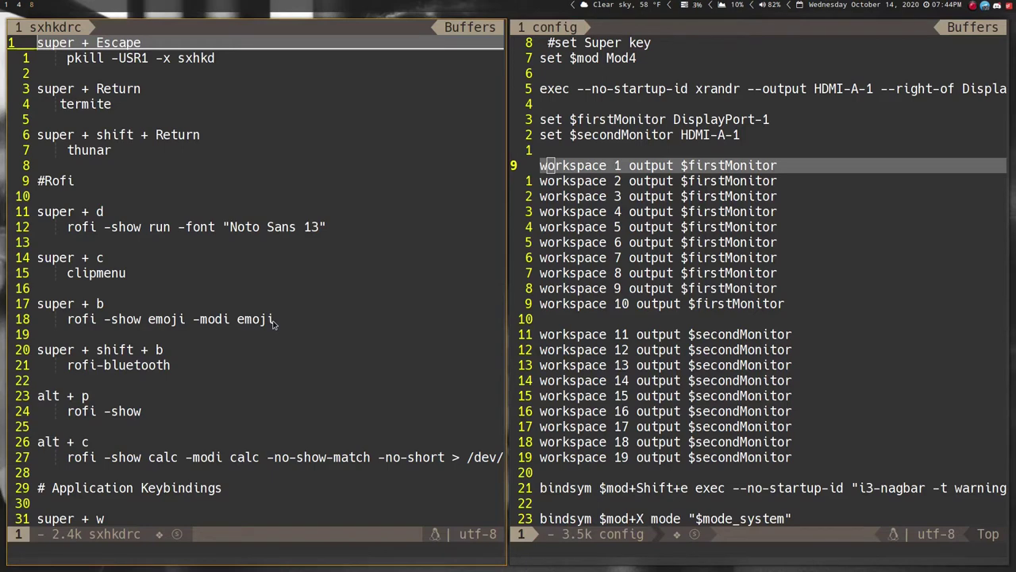
pyautogui.hotkey('shift', 'g')
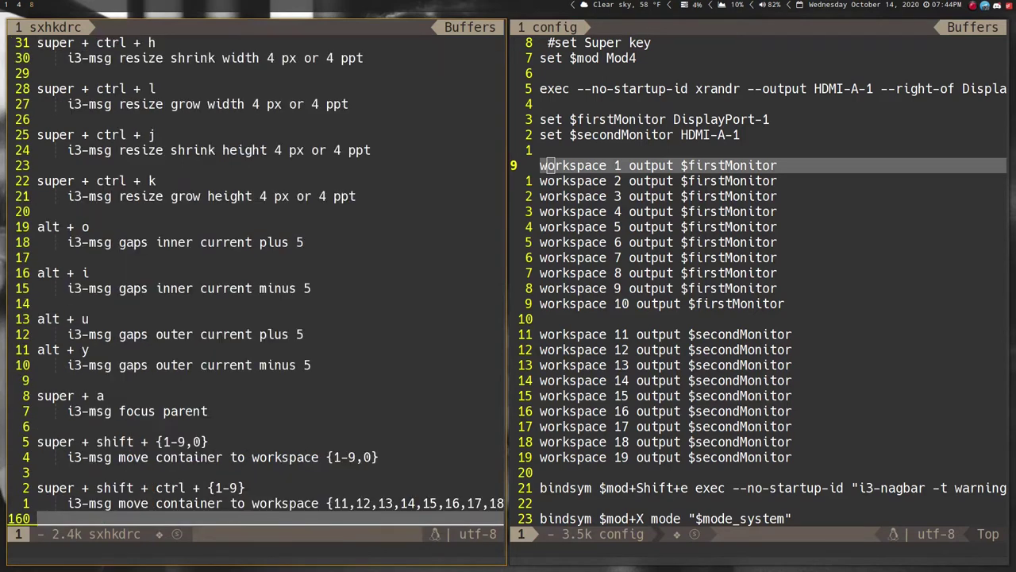
pyautogui.press('k')
pyautogui.press('k')
pyautogui.press('k')
pyautogui.press('k')
pyautogui.press('k')
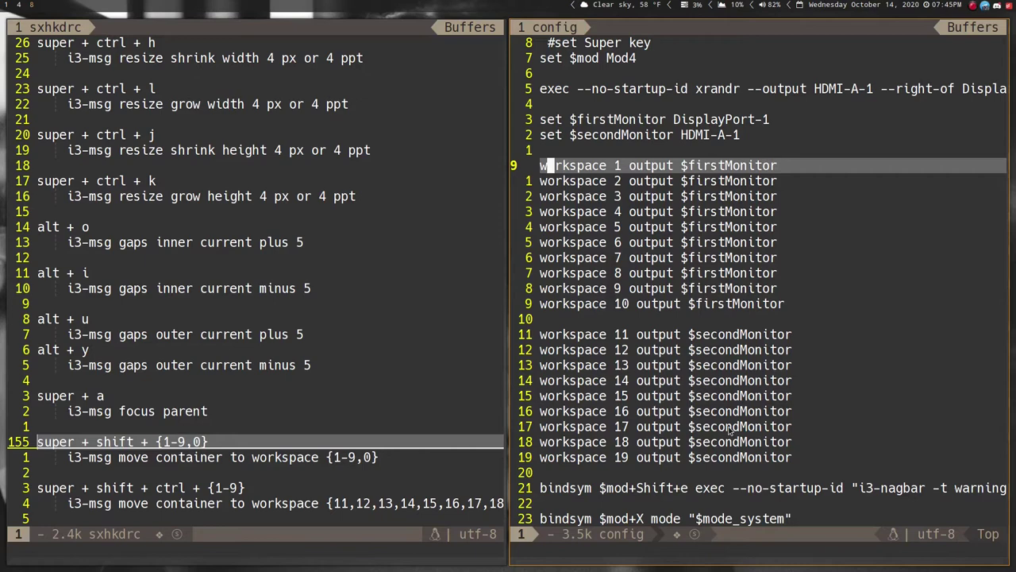
# Move down past the system mode to the 1 of Mod1 on the workspace prev binding
pyautogui.press('j')
pyautogui.press('j')
pyautogui.press('j')
pyautogui.press('j')
pyautogui.press('j')
pyautogui.press('j')
pyautogui.press('j')
pyautogui.press('j')
pyautogui.press('j')
pyautogui.press('j')
pyautogui.press('j')
pyautogui.press('j')
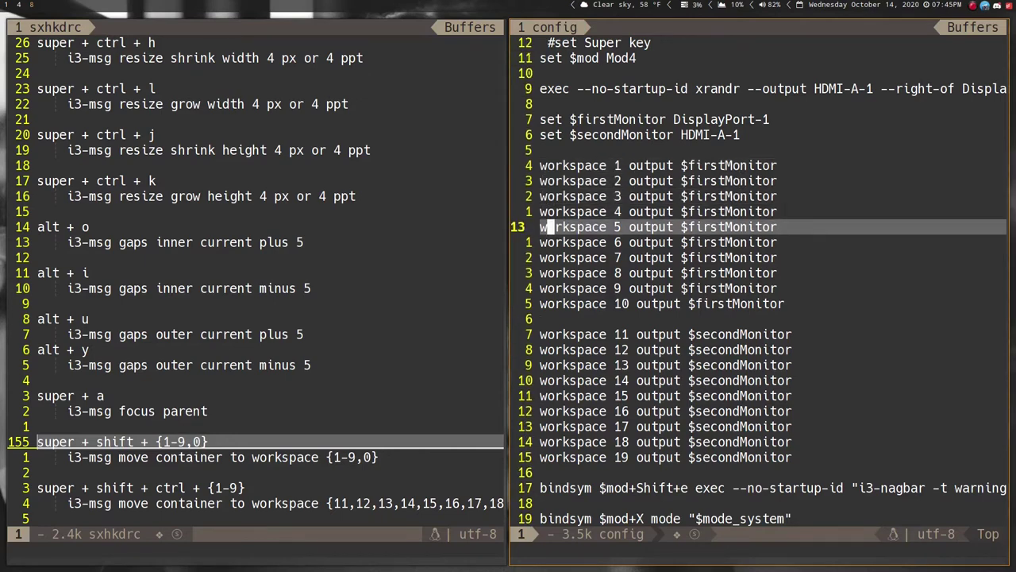
pyautogui.press('j')
pyautogui.press('j')
pyautogui.press('j')
pyautogui.press('j')
pyautogui.press('j')
pyautogui.press('j')
pyautogui.press('j')
pyautogui.press('j')
pyautogui.press('j')
pyautogui.press('j')
pyautogui.press('j')
pyautogui.press('j')
pyautogui.press('j')
pyautogui.press('j')
pyautogui.press('j')
pyautogui.press('j')
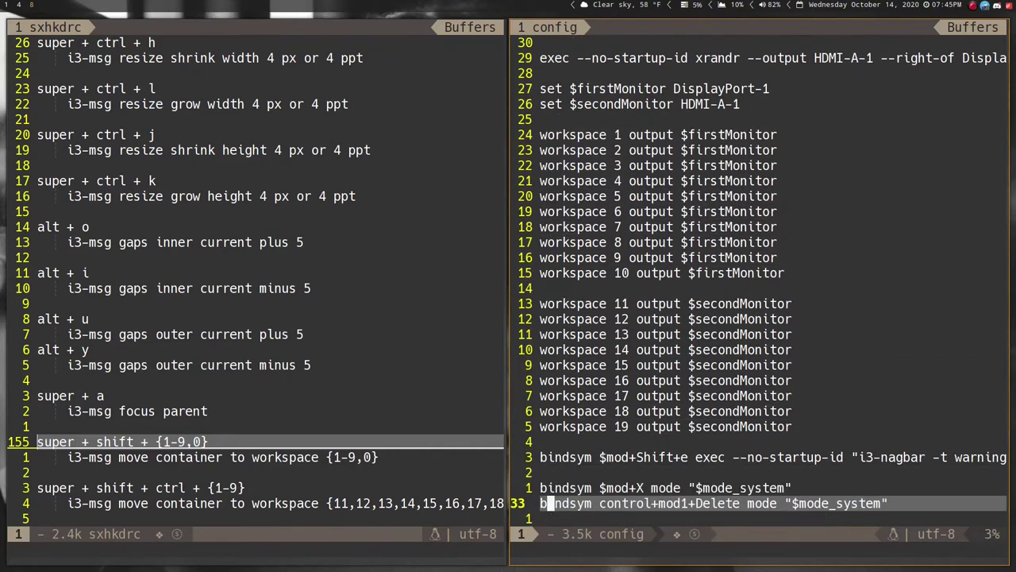
pyautogui.press('j')
pyautogui.press('j')
pyautogui.press('j')
pyautogui.press('j')
pyautogui.press('j')
pyautogui.press('j')
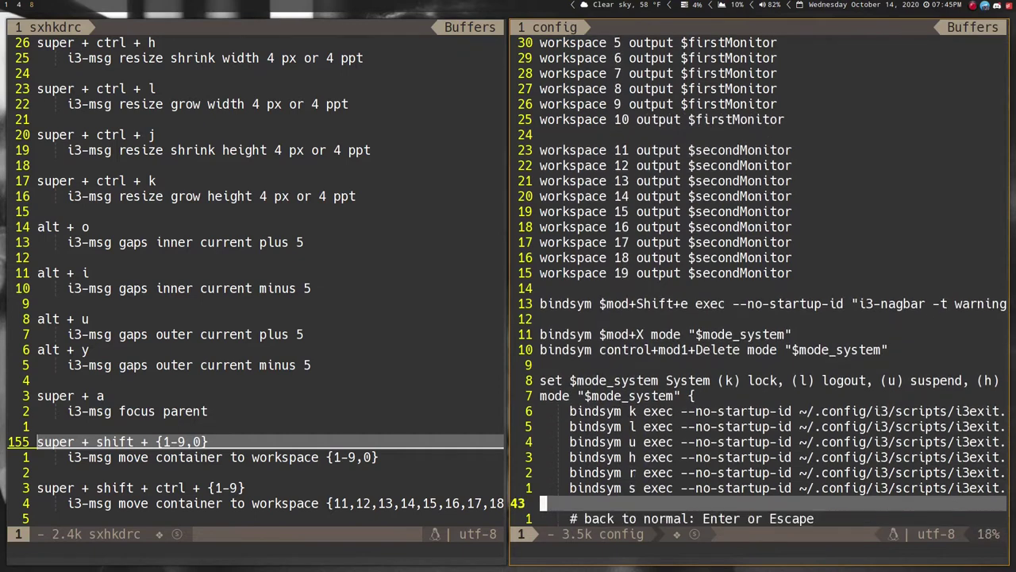
pyautogui.press('j')
pyautogui.press('j')
pyautogui.press('j')
pyautogui.press('j')
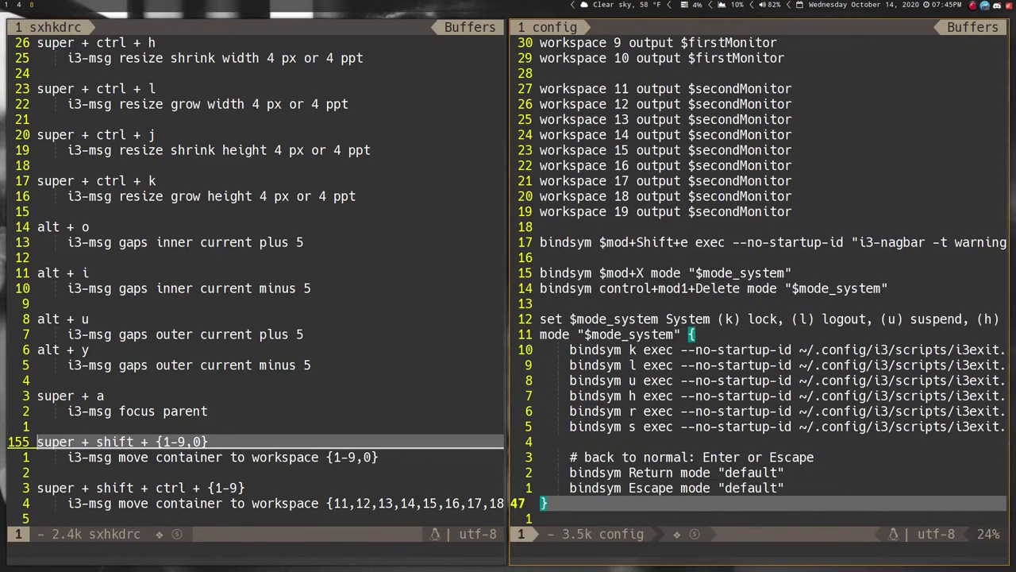
pyautogui.press('j')
pyautogui.press('j')
pyautogui.press('j')
pyautogui.press('j')
pyautogui.press('f')
pyautogui.press('1')
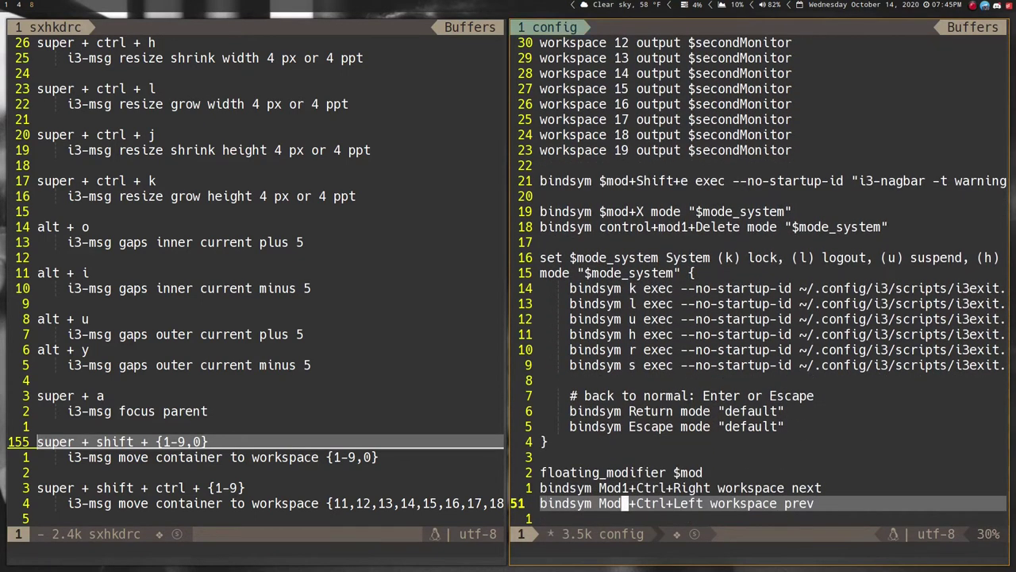
pyautogui.press('r')
pyautogui.press('4')
# Demo the i3 system mode, then change the prev binding's Mod1 to Mod0 with r0
pyautogui.press('super+x')
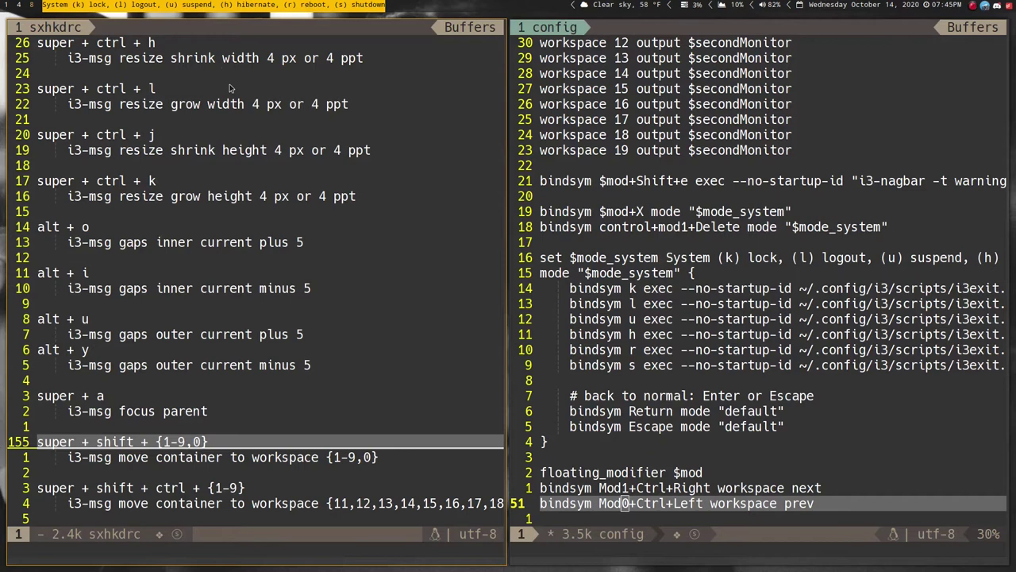
pyautogui.press('Escape')
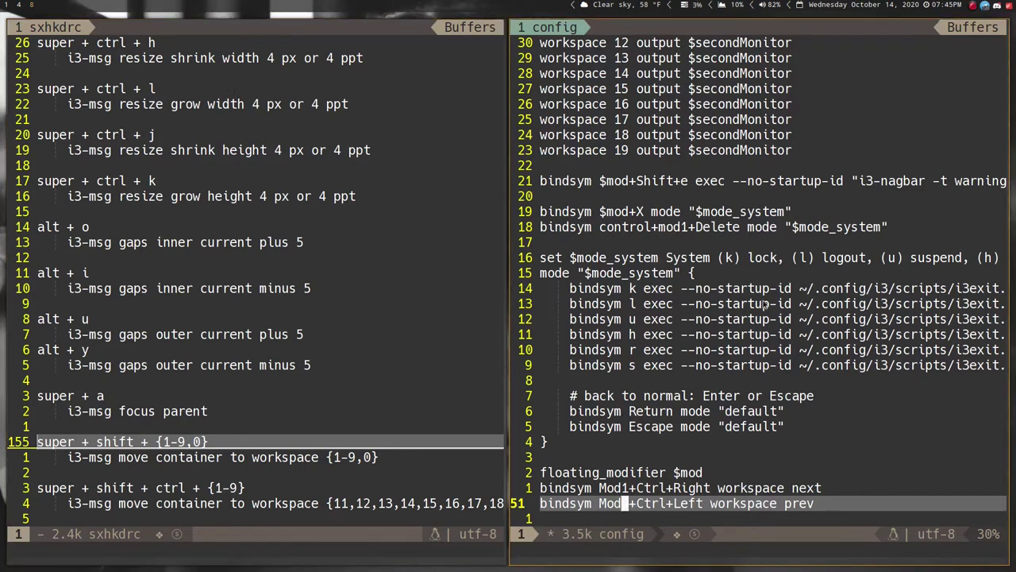
pyautogui.press('r')
pyautogui.press('0')
pyautogui.press('j')
pyautogui.press('j')
pyautogui.press('j')
pyautogui.press('j')
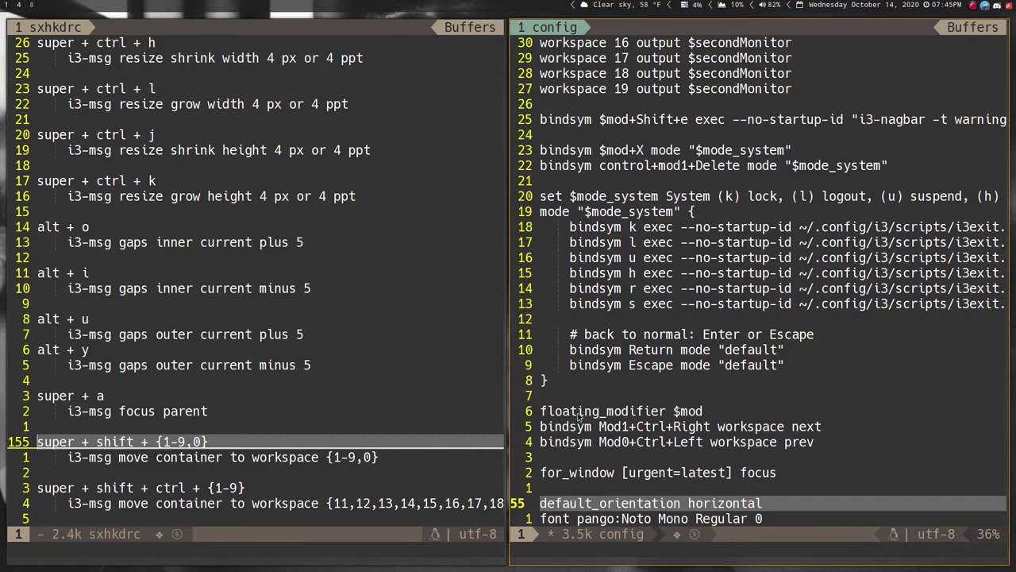
# Highlight the workspace next/prev bindings, then the assign rules for Writer, Steam, Spotify and VLC
pyautogui.moveTo(543, 427); pyautogui.dragTo(819, 445)
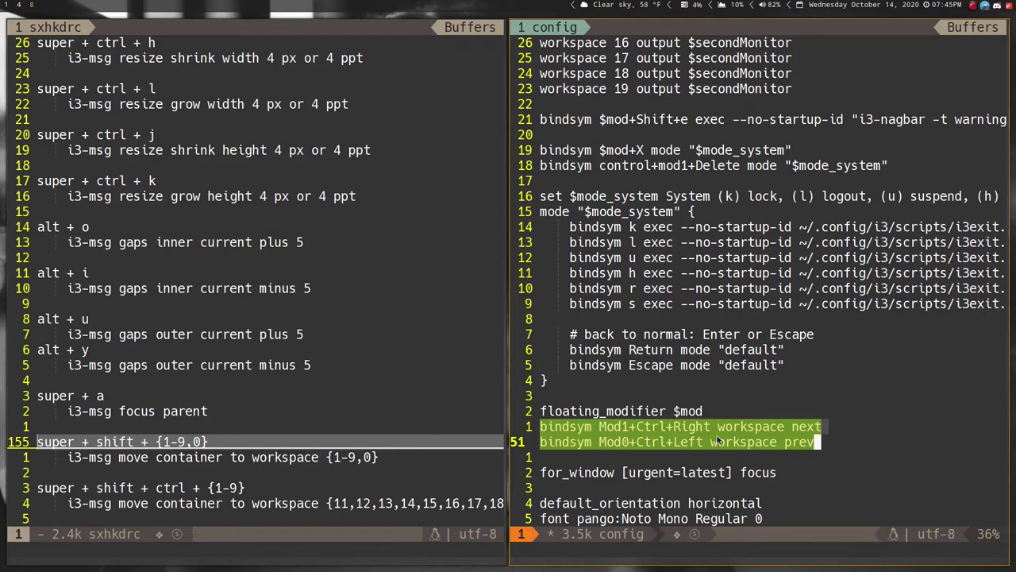
pyautogui.click(799, 442)
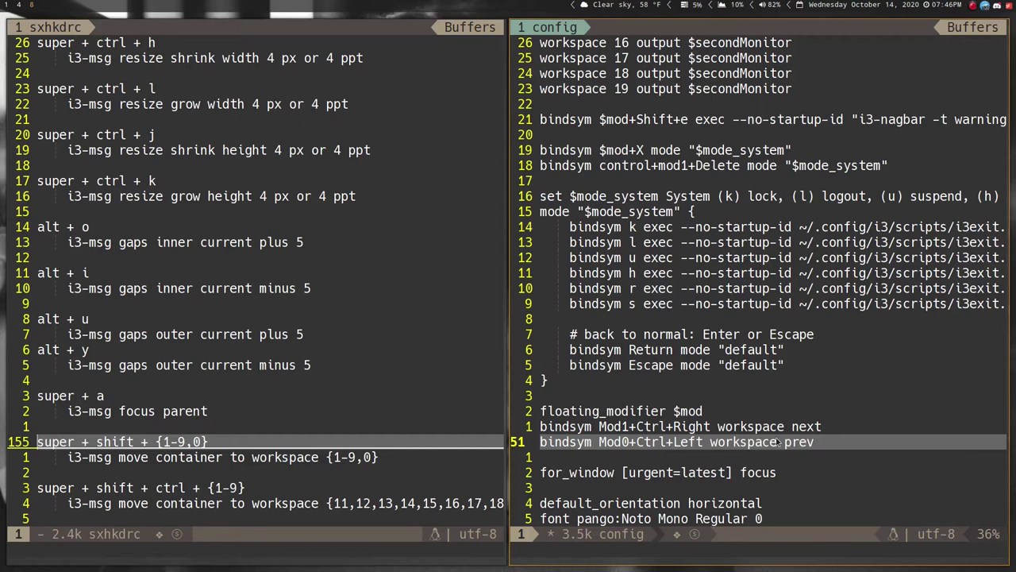
pyautogui.scroll(-5, 807, 446)
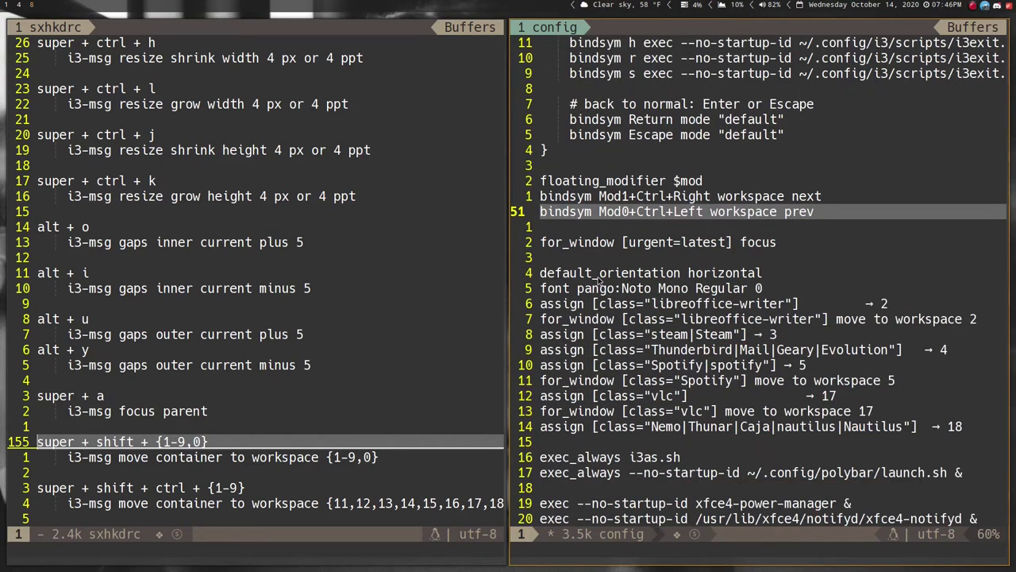
pyautogui.moveTo(594, 274); pyautogui.dragTo(619, 435)
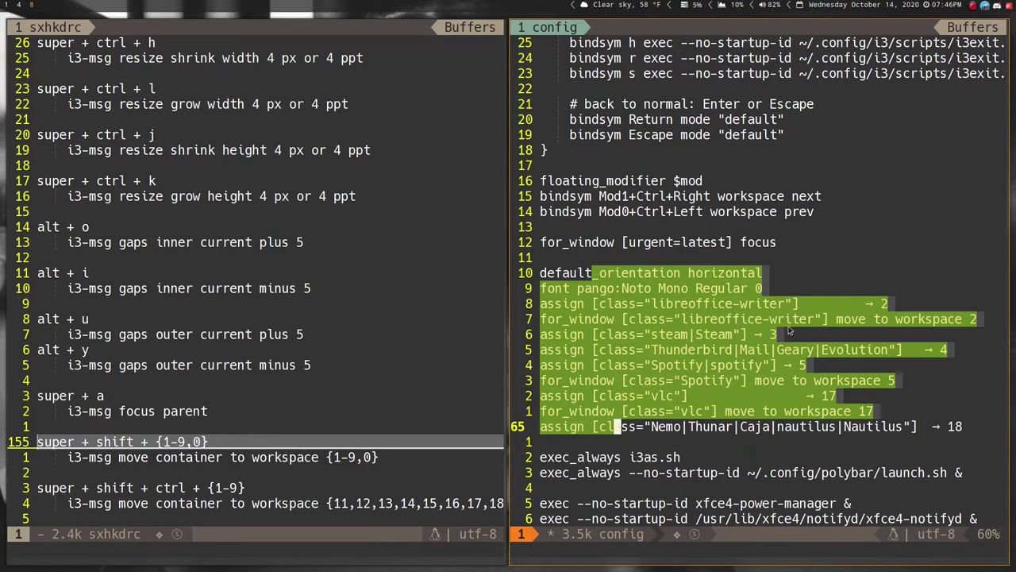
pyautogui.click(702, 302)
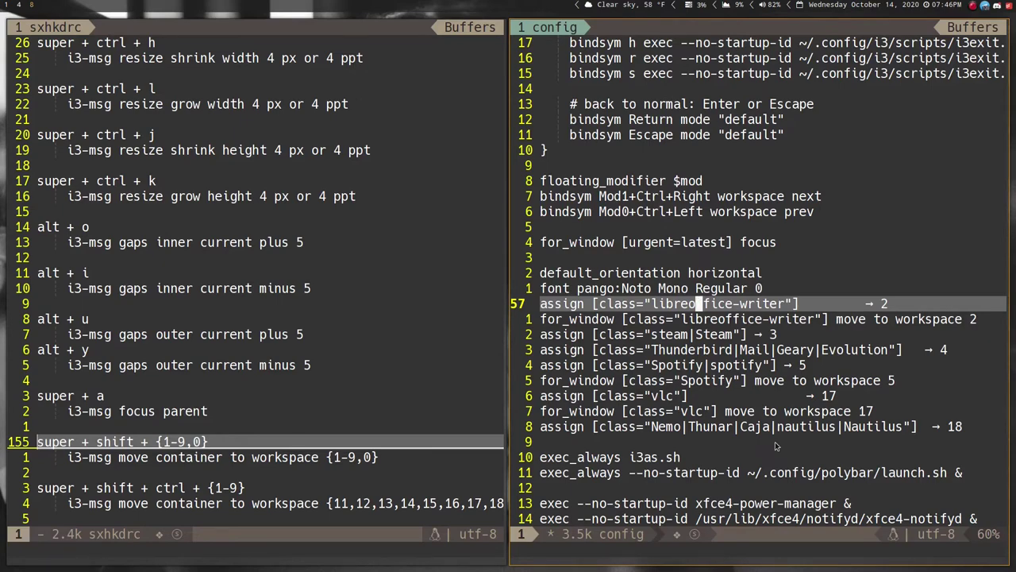
pyautogui.press('super+4')
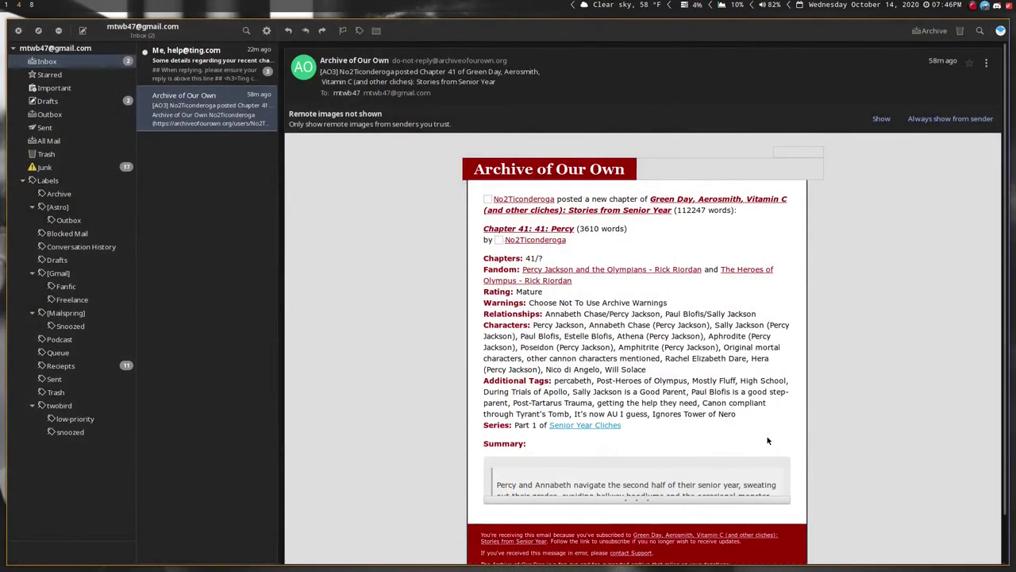
pyautogui.press('super+1')
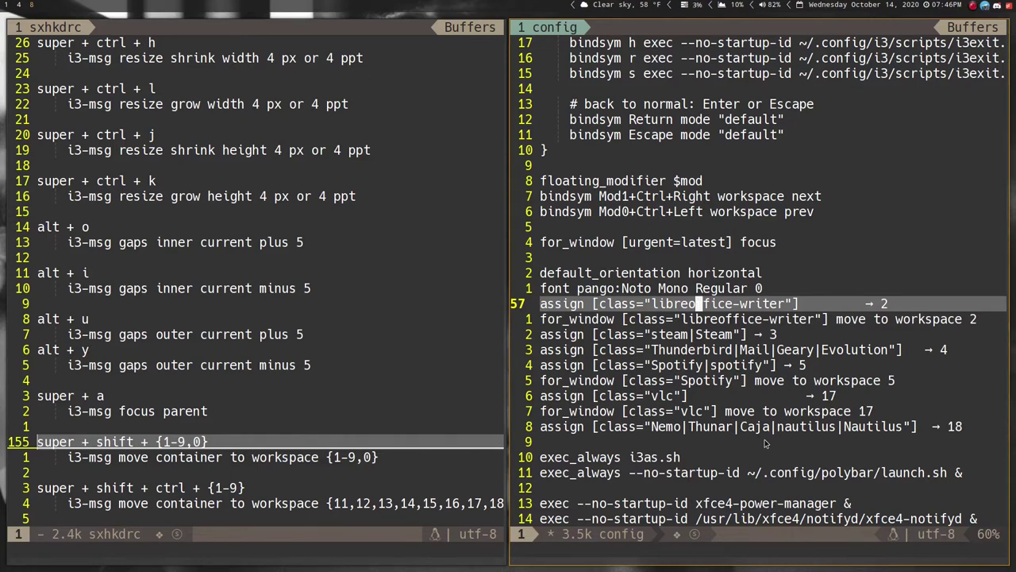
# Scroll to the exec_always startup lines and highlight i3as.sh
pyautogui.scroll(-2, 764, 443)
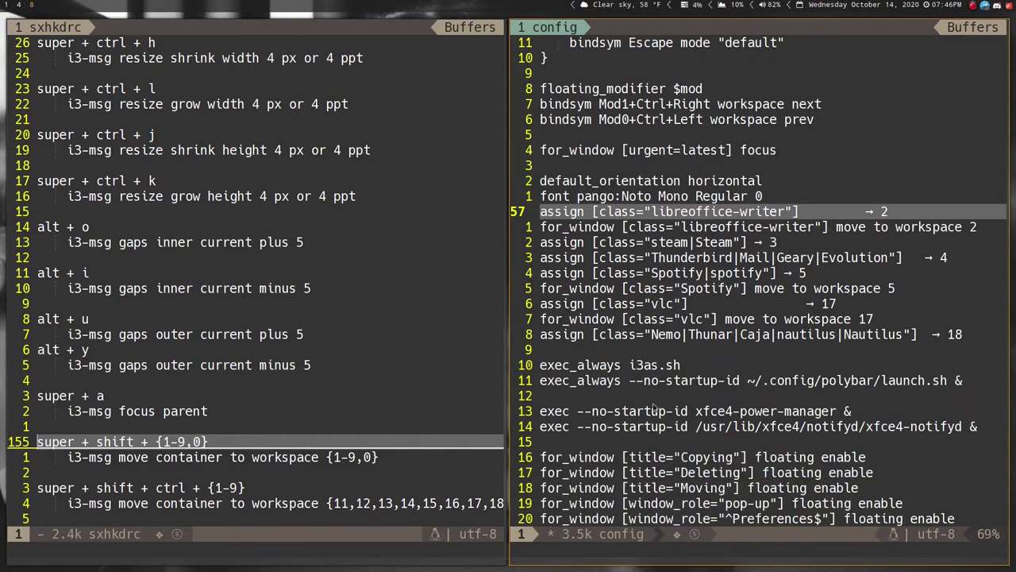
pyautogui.moveTo(633, 366); pyautogui.dragTo(670, 367)
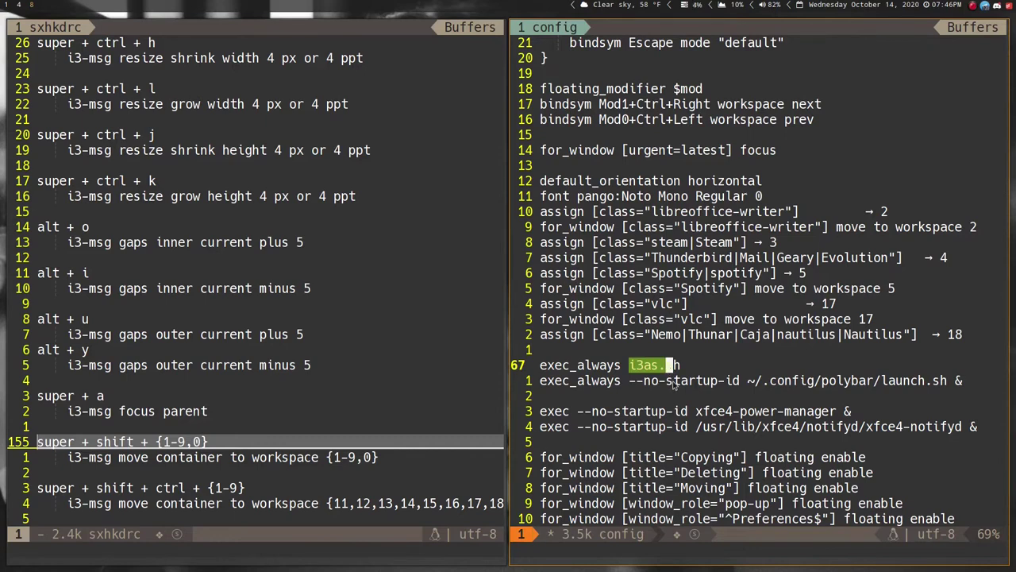
pyautogui.click(681, 395)
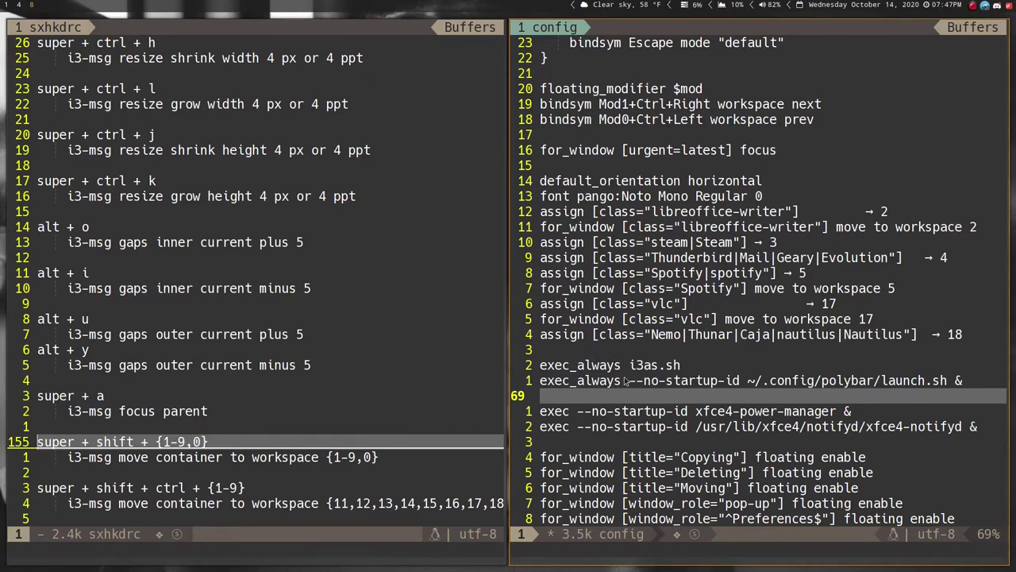
# Select the whole exec_always ~/.config/polybar/launch.sh line
pyautogui.doubleClick(578, 382)
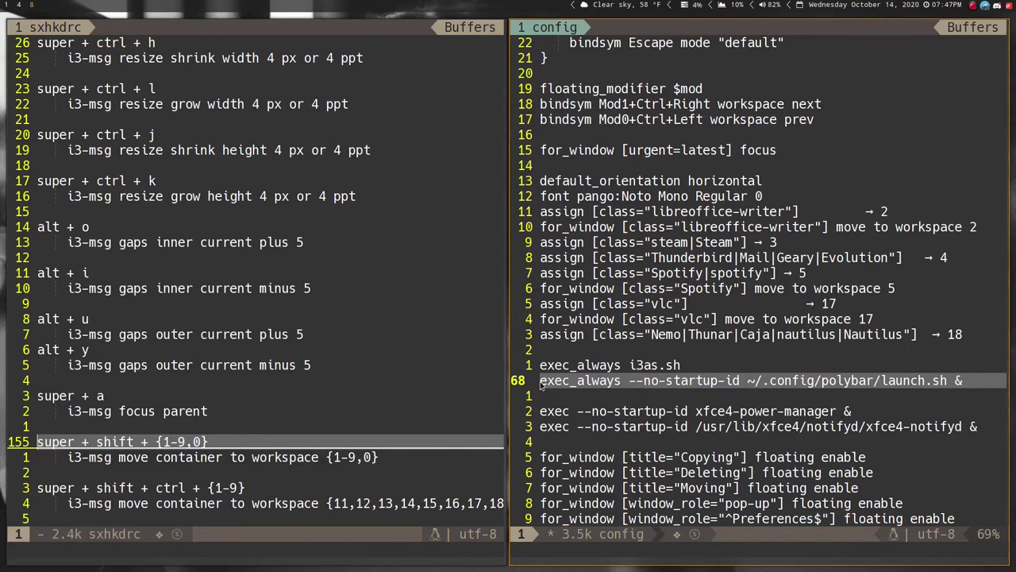
pyautogui.moveTo(649, 388); pyautogui.dragTo(957, 381)
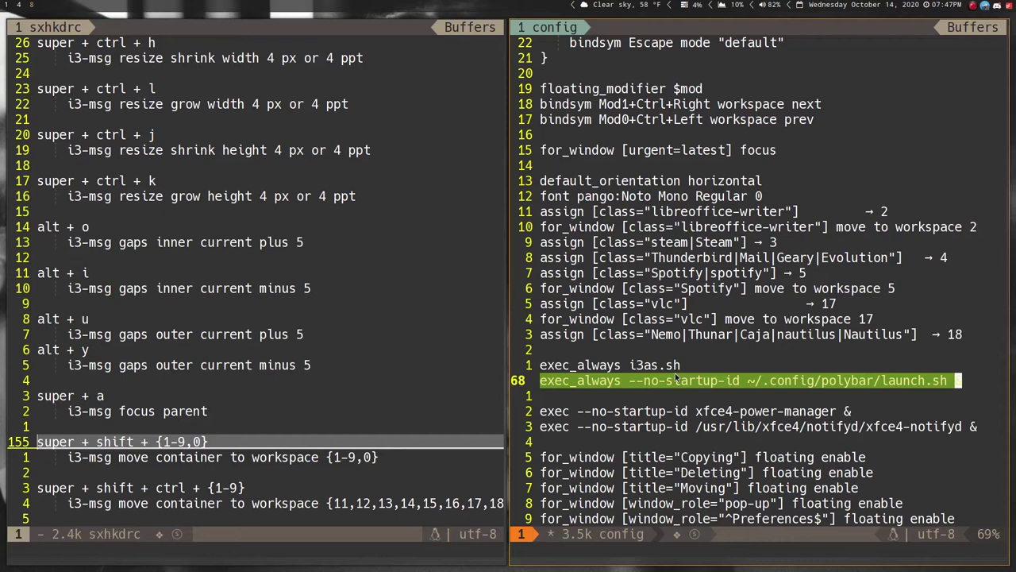
pyautogui.scroll(-3, 675, 373)
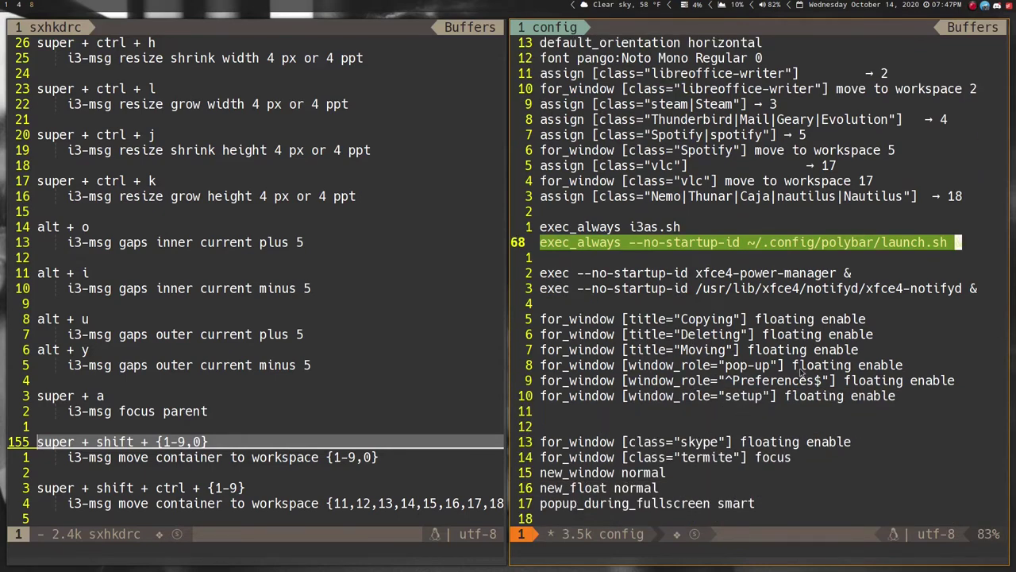
# Highlight the floating rules for Copying, Deleting, Moving and pop-up windows, then scroll to the end
pyautogui.moveTo(603, 319); pyautogui.dragTo(614, 406)
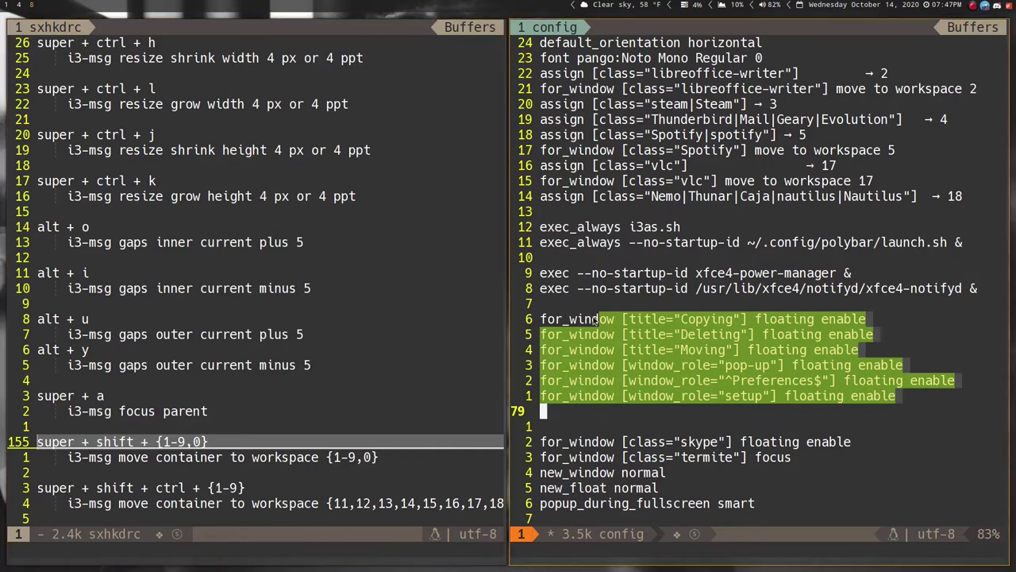
pyautogui.scroll(-4, 620, 332)
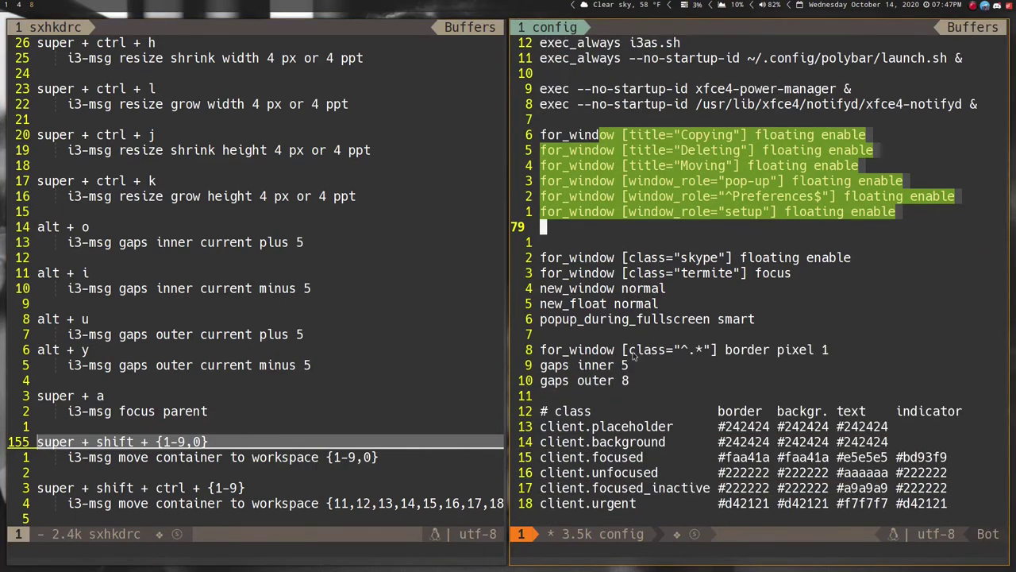
pyautogui.scroll(-4, 625, 409)
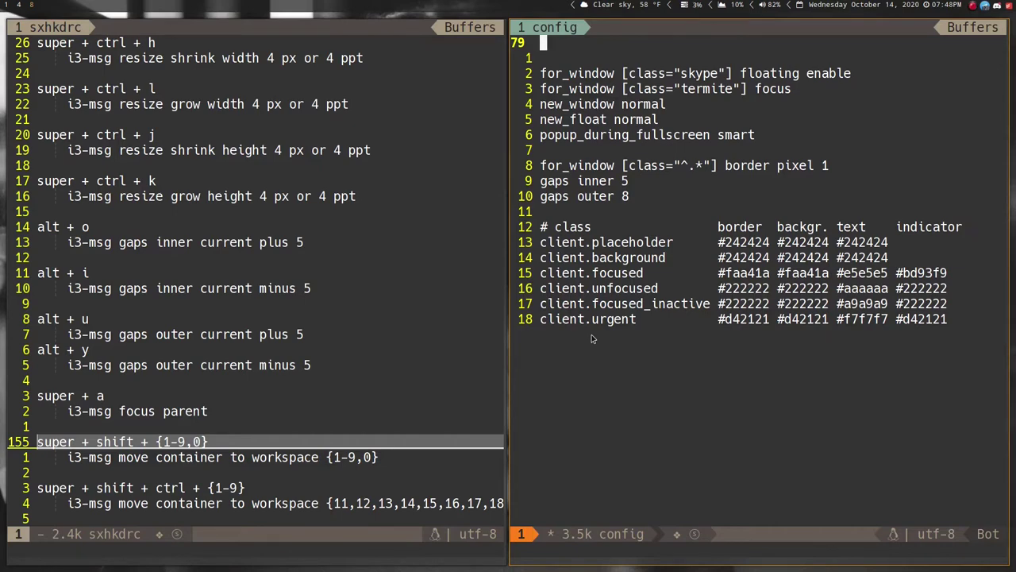
# Narrow the config window with super+ctrl+h so the sxhkdrc window widens
pyautogui.press('super+ctrl+l')
pyautogui.press('super+ctrl+h')
pyautogui.press('super+ctrl+h')
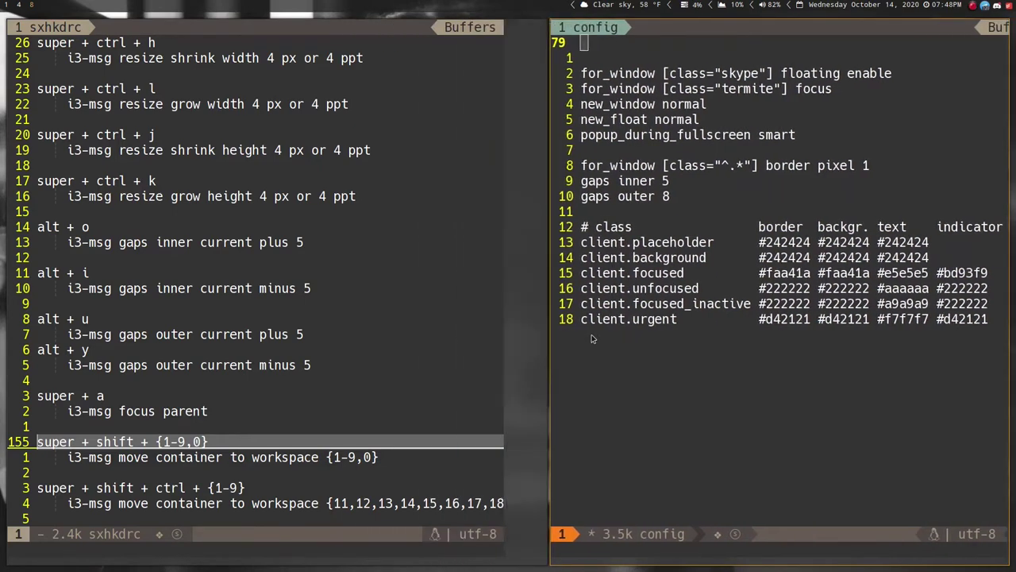
pyautogui.press('super+ctrl+h')
pyautogui.press('super+ctrl+h')
pyautogui.press('super+ctrl+h')
pyautogui.press('super+ctrl+h')
pyautogui.press('super+ctrl+h')
pyautogui.press('super+ctrl+h')
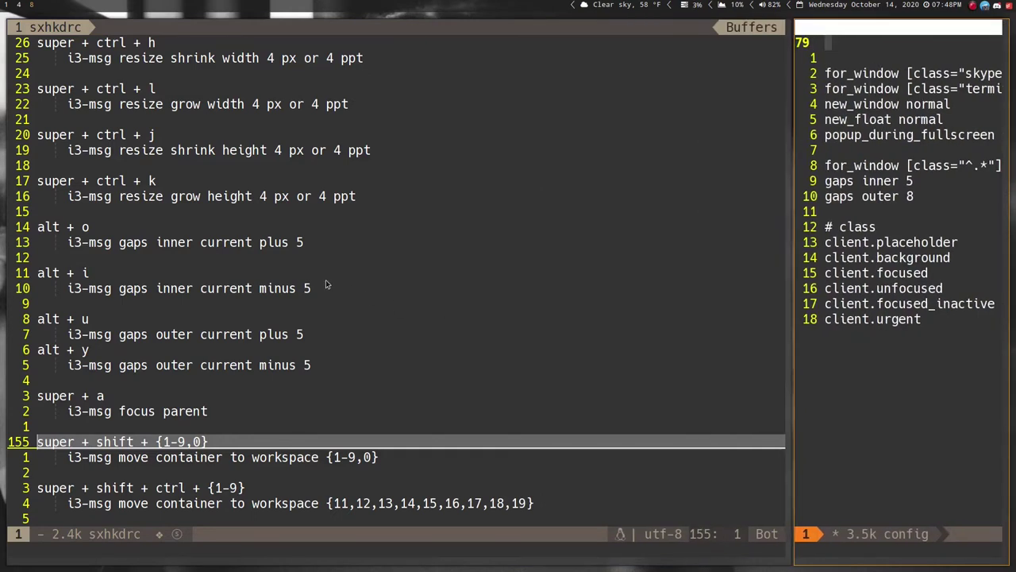
# Go to the top of sxhkdrc, showing the termite, thunar and rofi bindings
pyautogui.scroll(-2, 326, 280)
pyautogui.click(101, 416)
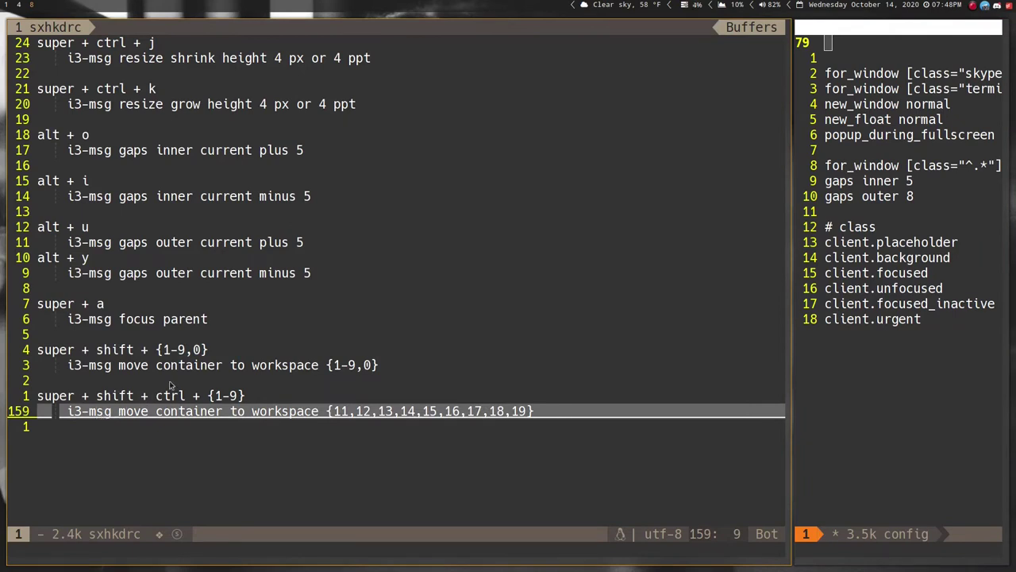
pyautogui.press('j')
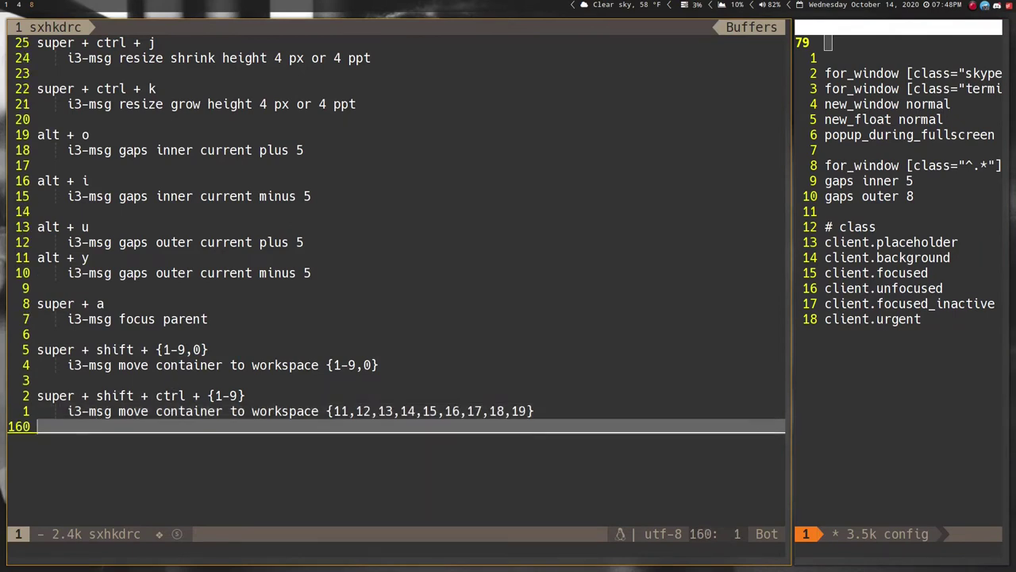
pyautogui.press('g')
pyautogui.press('g')
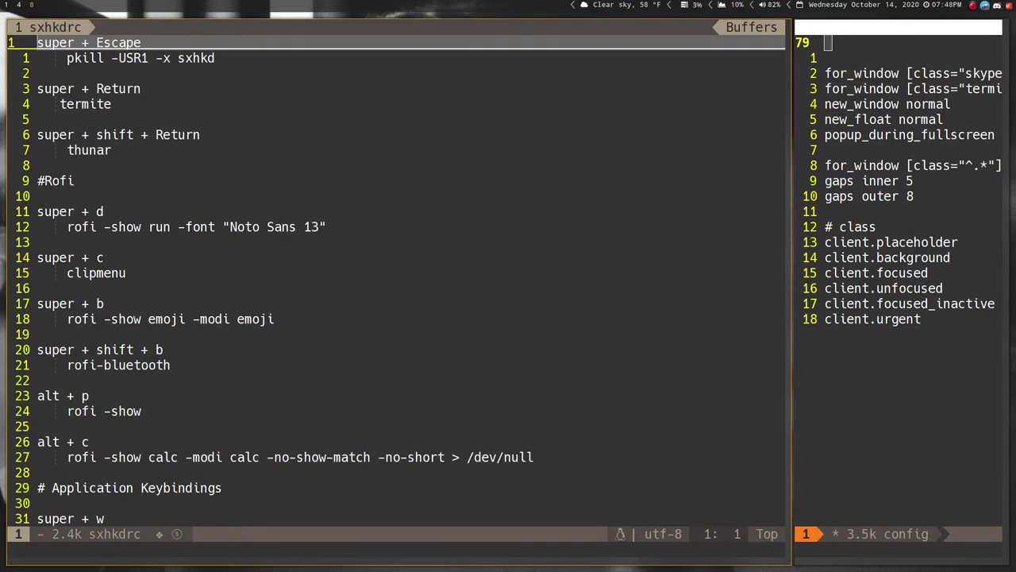
pyautogui.press('j')
pyautogui.press('j')
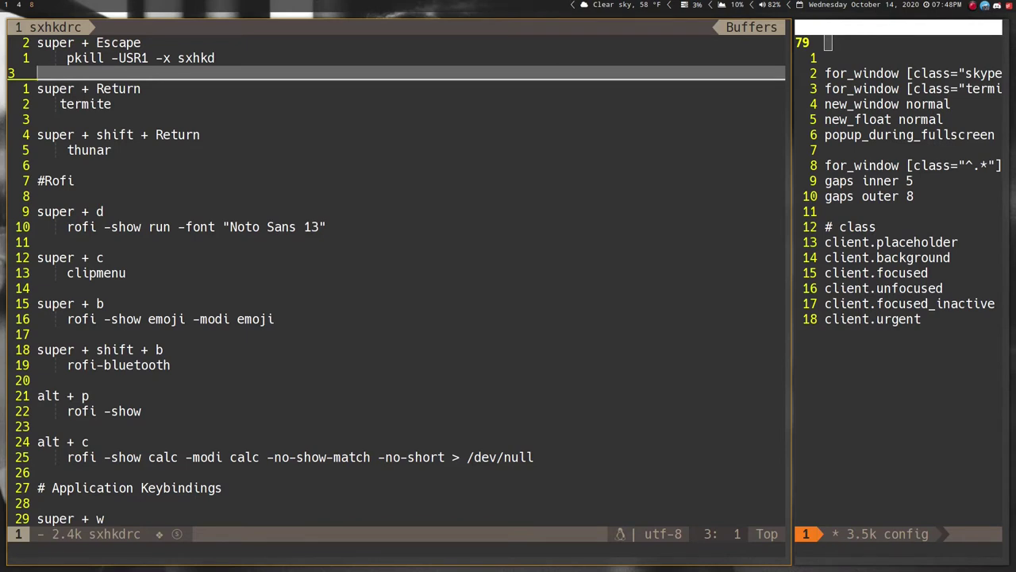
pyautogui.press('j')
pyautogui.press('j')
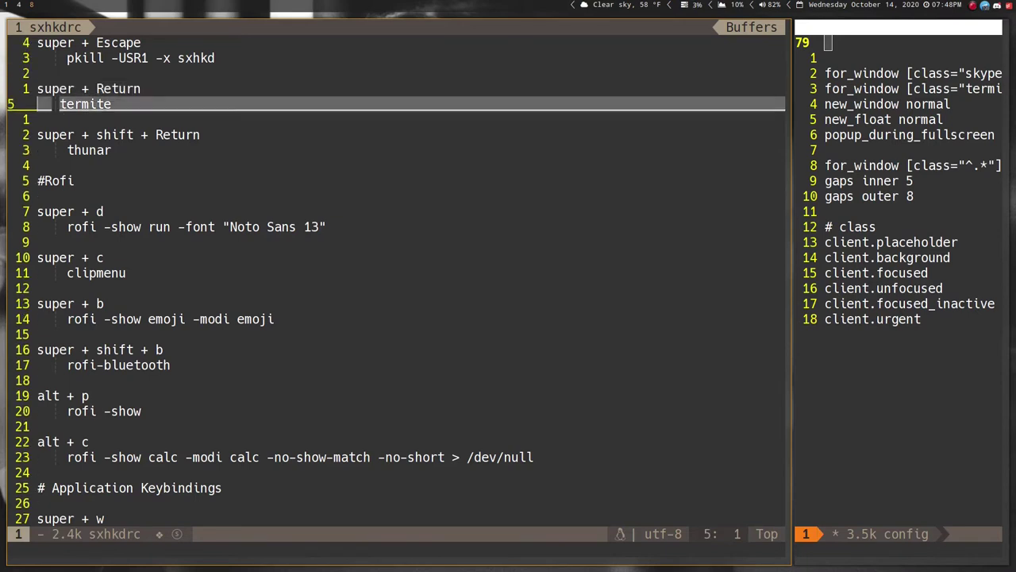
pyautogui.press('j')
pyautogui.press('j')
pyautogui.press('j')
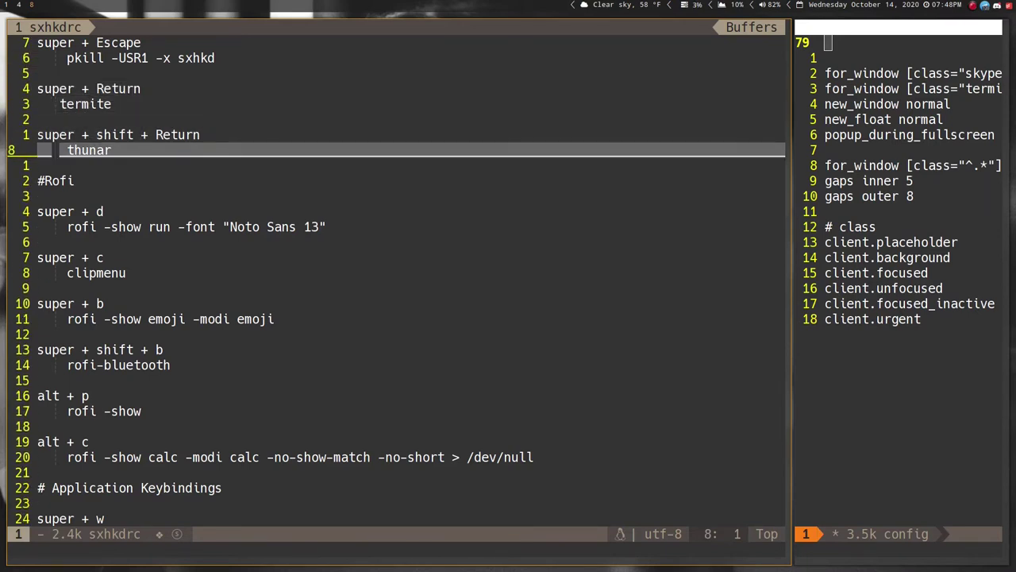
pyautogui.press('j')
pyautogui.press('j')
pyautogui.press('j')
pyautogui.press('j')
pyautogui.press('j')
pyautogui.press('j')
pyautogui.press('j')
pyautogui.press('j')
pyautogui.press('j')
pyautogui.press('j')
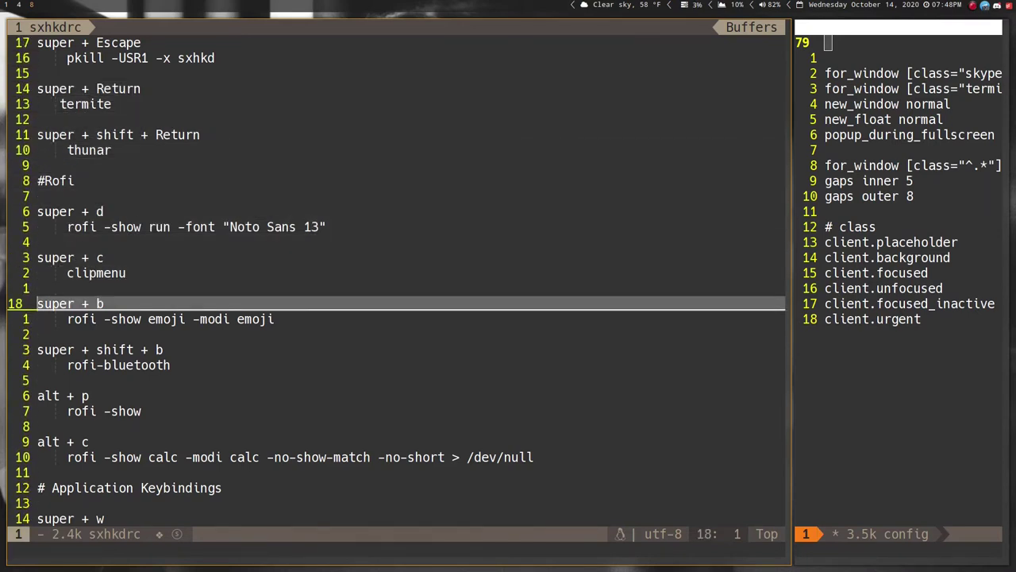
pyautogui.press('j')
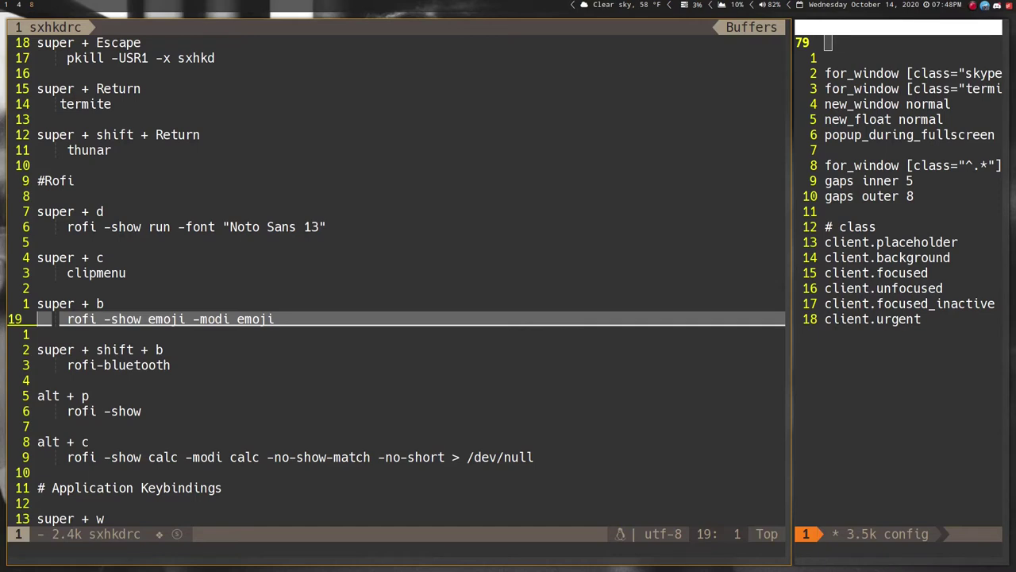
pyautogui.press('k')
pyautogui.press('k')
pyautogui.press('k')
pyautogui.press('k')
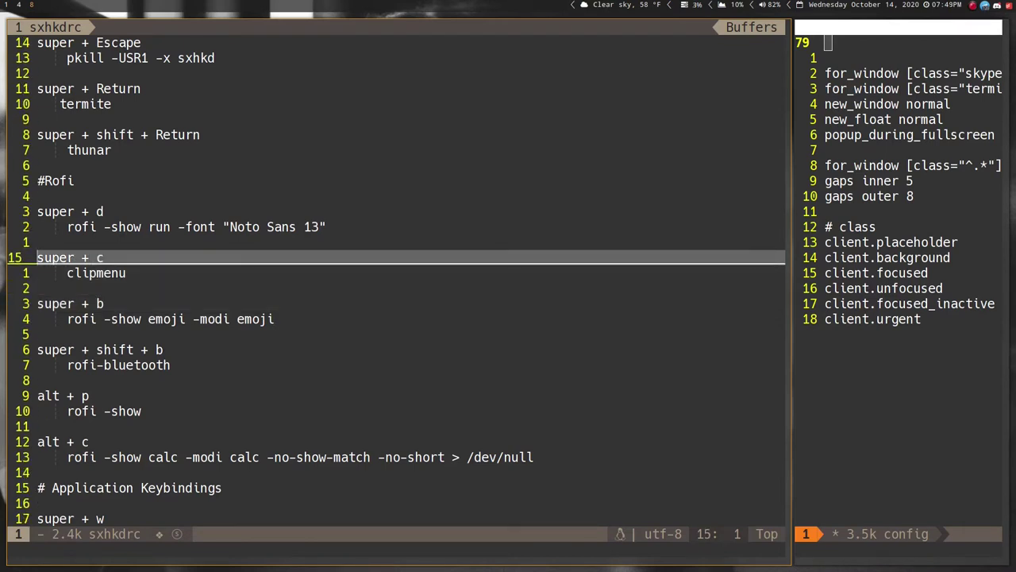
pyautogui.press('j')
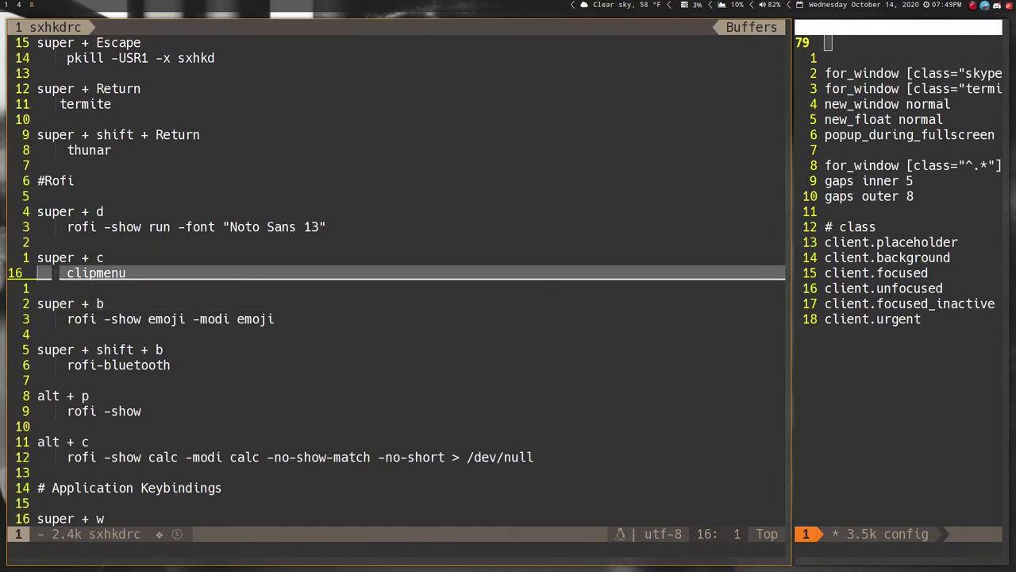
pyautogui.press('k')
pyautogui.press('k')
pyautogui.press('k')
pyautogui.press('k')
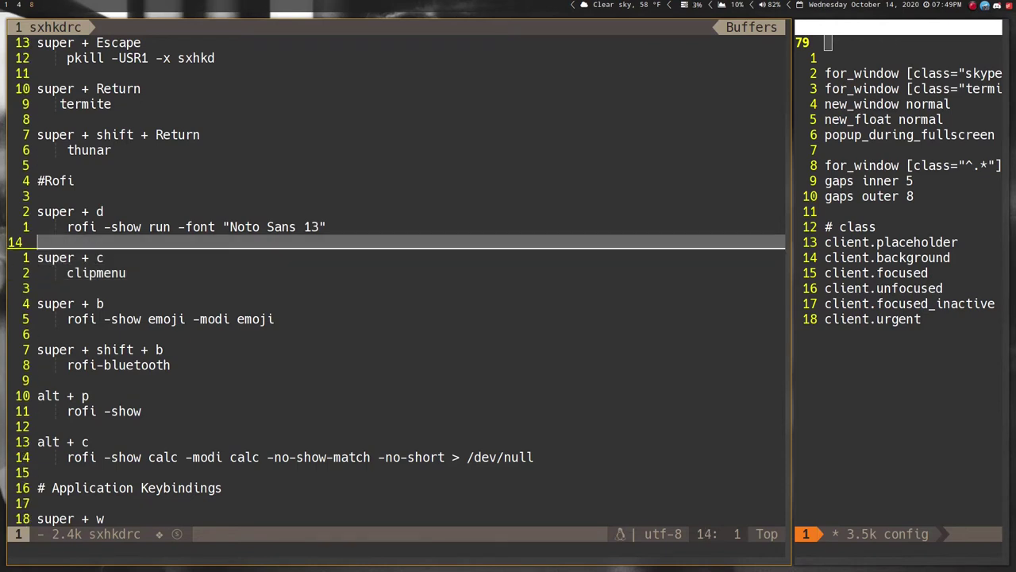
pyautogui.press('j')
pyautogui.press('j')
pyautogui.press('j')
pyautogui.press('j')
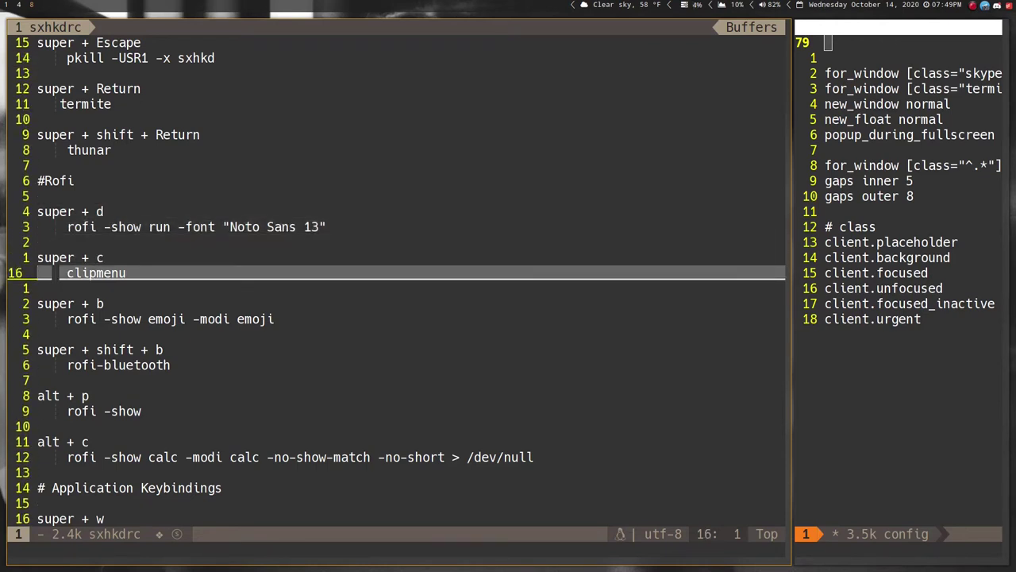
# Browse the clipboard history list with super+c, then close it
pyautogui.press('super+c')
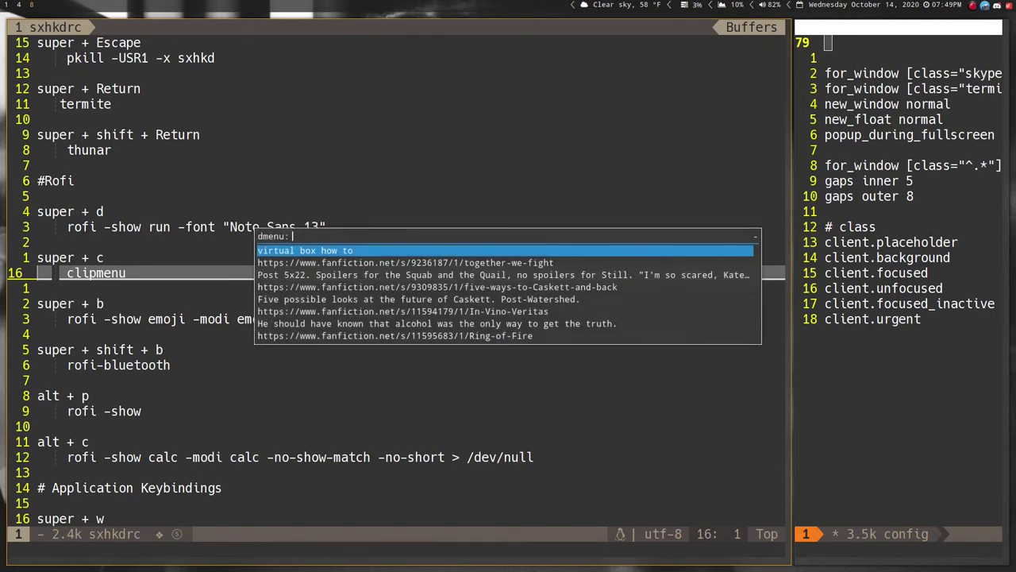
pyautogui.press('Down')
pyautogui.press('Down')
pyautogui.press('Down')
pyautogui.press('Down')
pyautogui.press('Down')
pyautogui.press('Down')
pyautogui.press('Up')
pyautogui.press('Up')
pyautogui.press('Up')
pyautogui.press('Up')
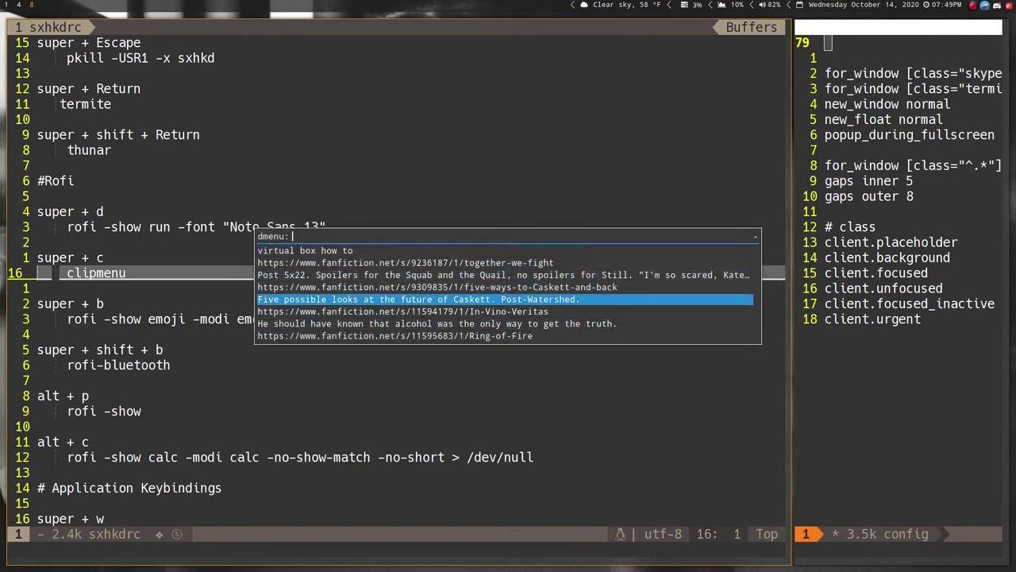
pyautogui.press('Down')
pyautogui.press('Up')
pyautogui.press('Up')
pyautogui.press('Down')
pyautogui.press('Up')
pyautogui.press('Up')
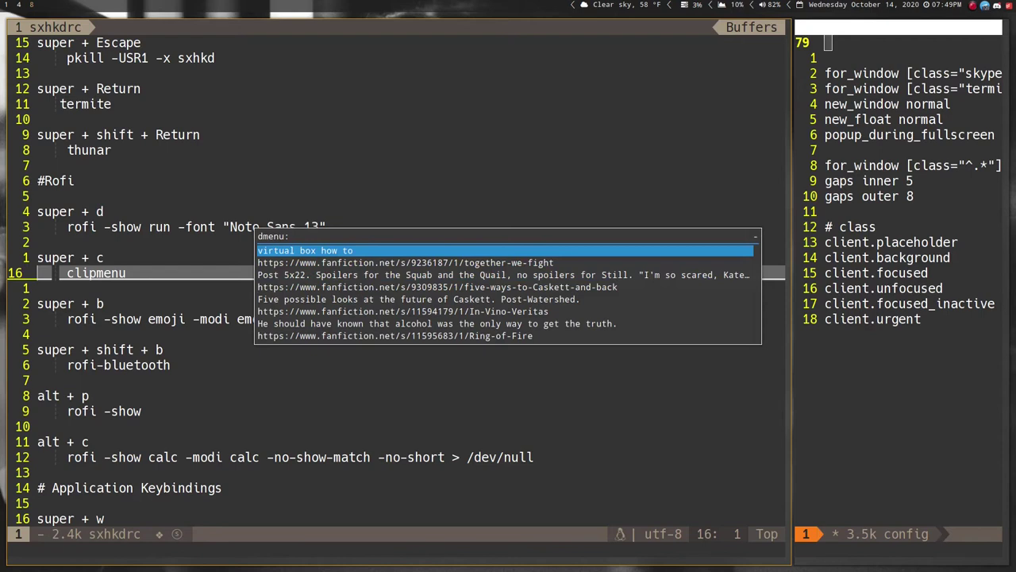
pyautogui.press('Down')
pyautogui.press('Down')
pyautogui.press('Down')
pyautogui.press('Down')
pyautogui.press('Down')
pyautogui.press('Down')
pyautogui.press('Down')
pyautogui.press('Down')
pyautogui.press('Down')
pyautogui.press('Down')
pyautogui.press('Down')
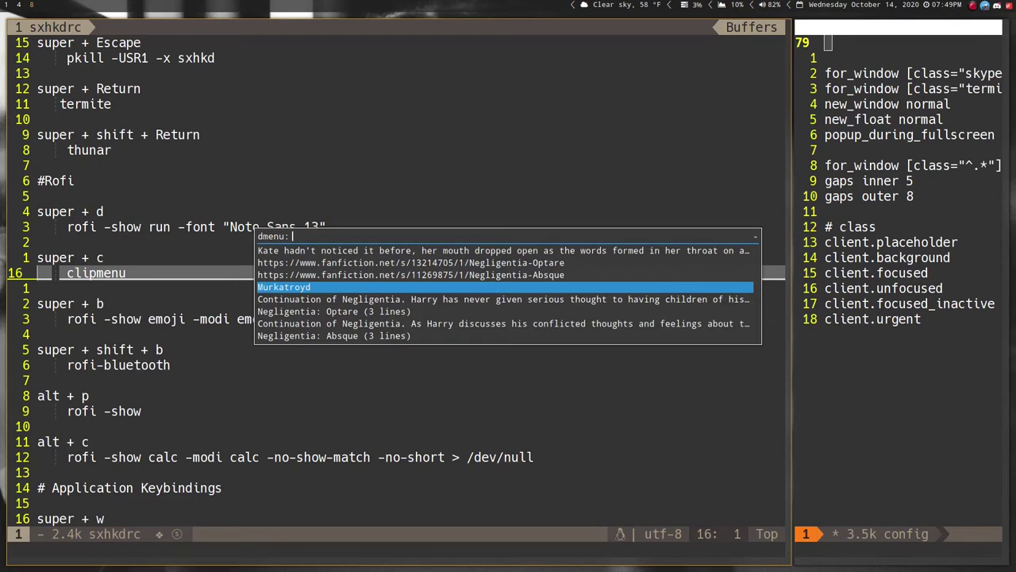
pyautogui.press('Return')
# Try the super+b emoji picker and close it without inserting anything
pyautogui.press('j')
pyautogui.press('j')
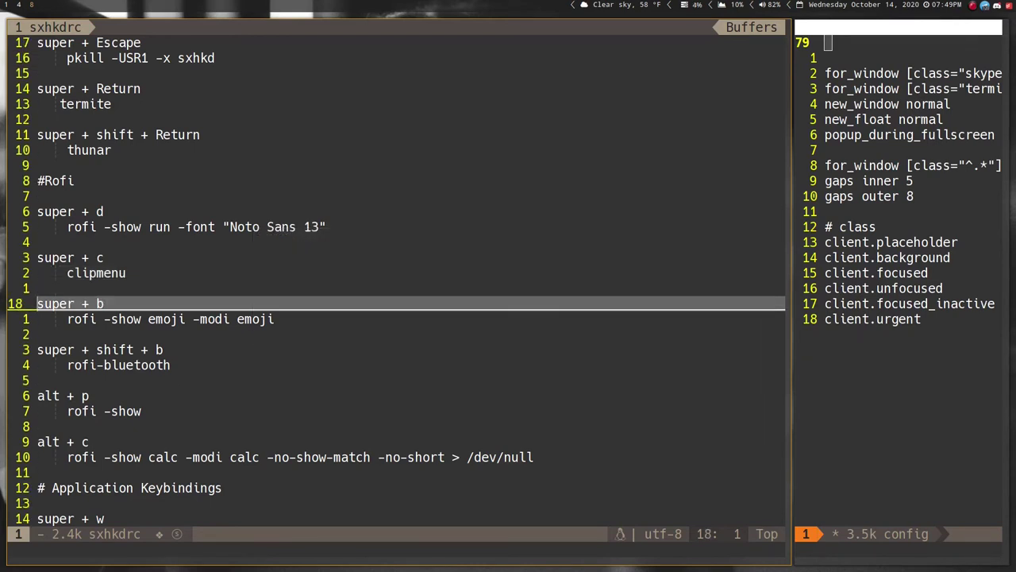
pyautogui.press('super+b')
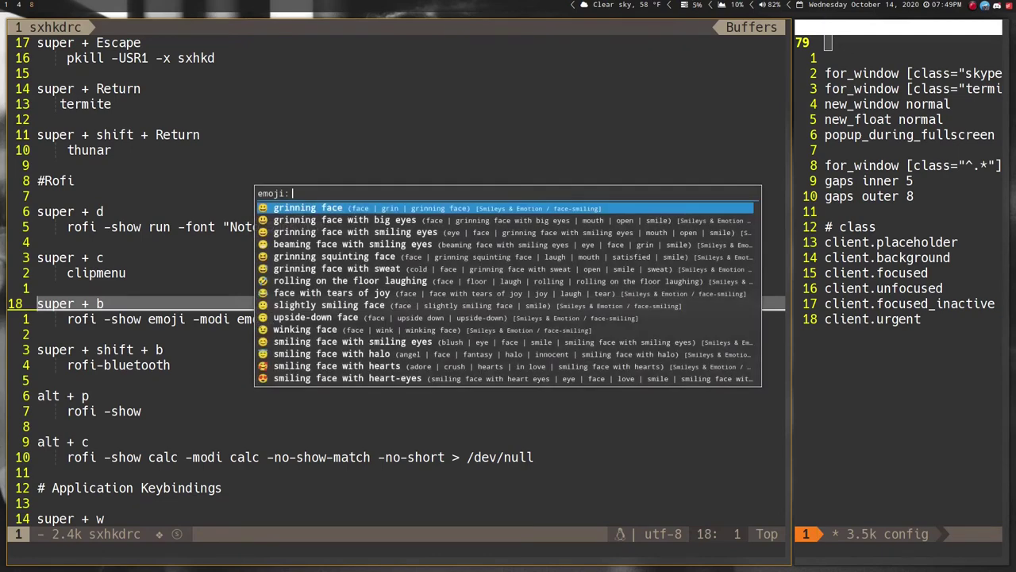
pyautogui.press('Down')
pyautogui.press('Down')
pyautogui.press('Down')
pyautogui.press('Down')
pyautogui.press('Down')
pyautogui.press('Return')
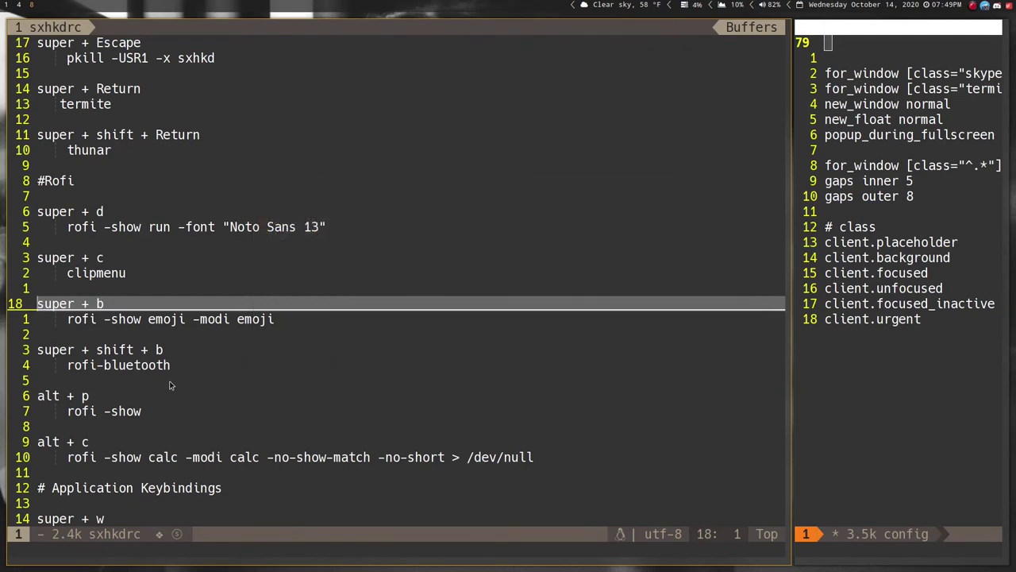
# Try the super+shift+b Bluetooth menu on the COWIN E7 device, then move to alt+p
pyautogui.press('super+shift+b')
pyautogui.press('Down')
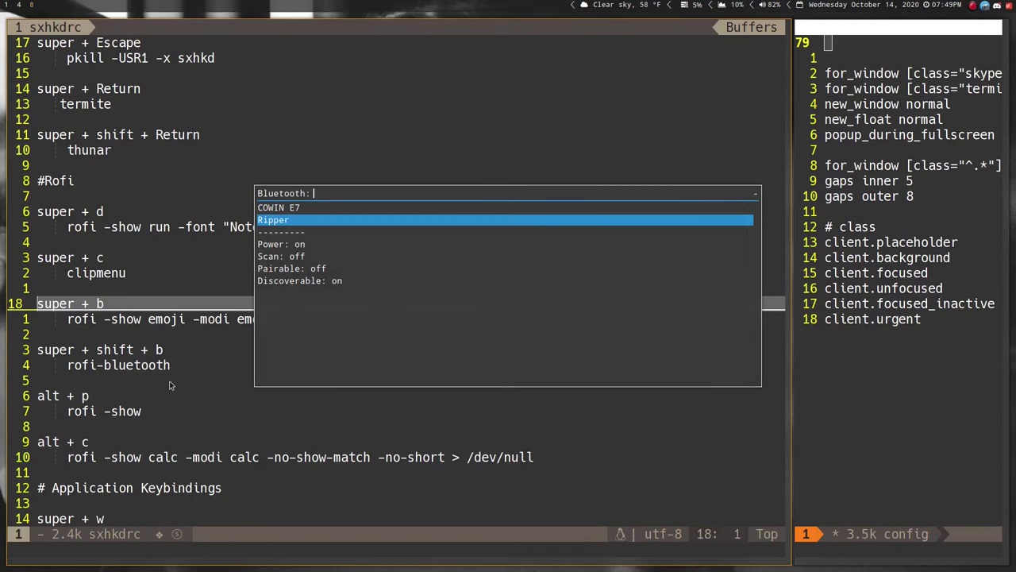
pyautogui.press('Up')
pyautogui.press('Return')
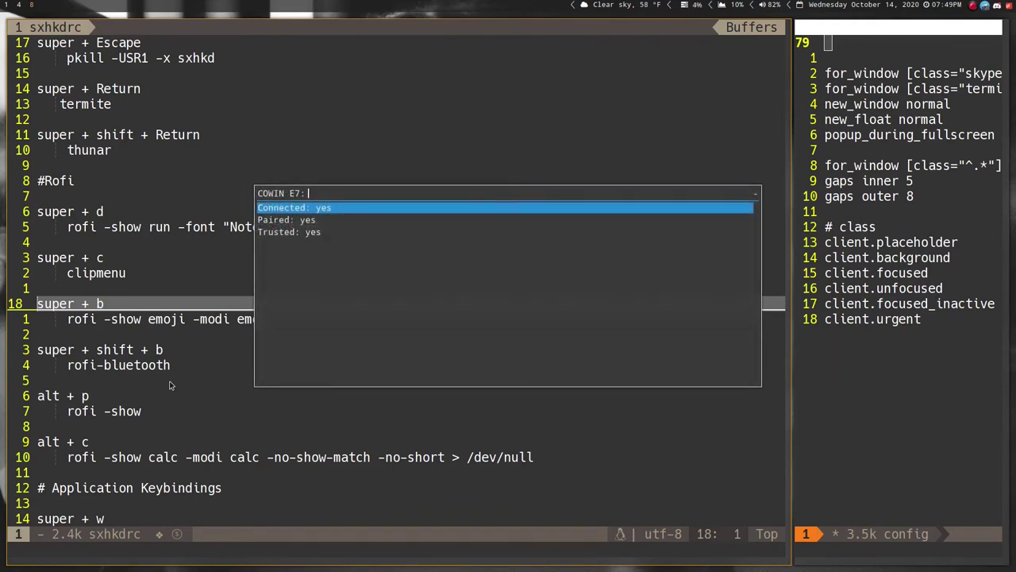
pyautogui.press('Escape')
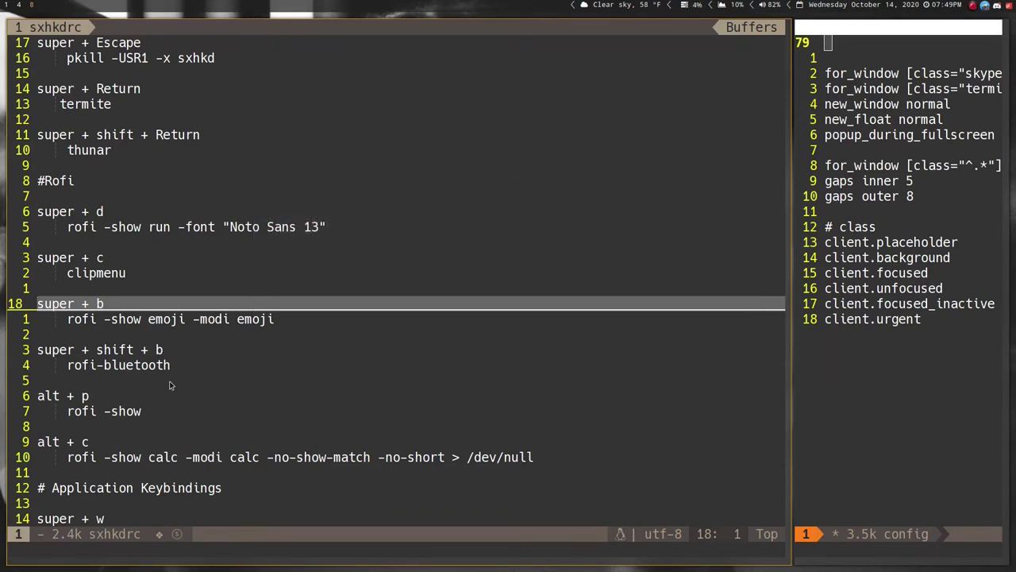
pyautogui.press('j')
pyautogui.press('j')
pyautogui.press('j')
pyautogui.press('j')
pyautogui.press('j')
pyautogui.press('j')
pyautogui.press('j')
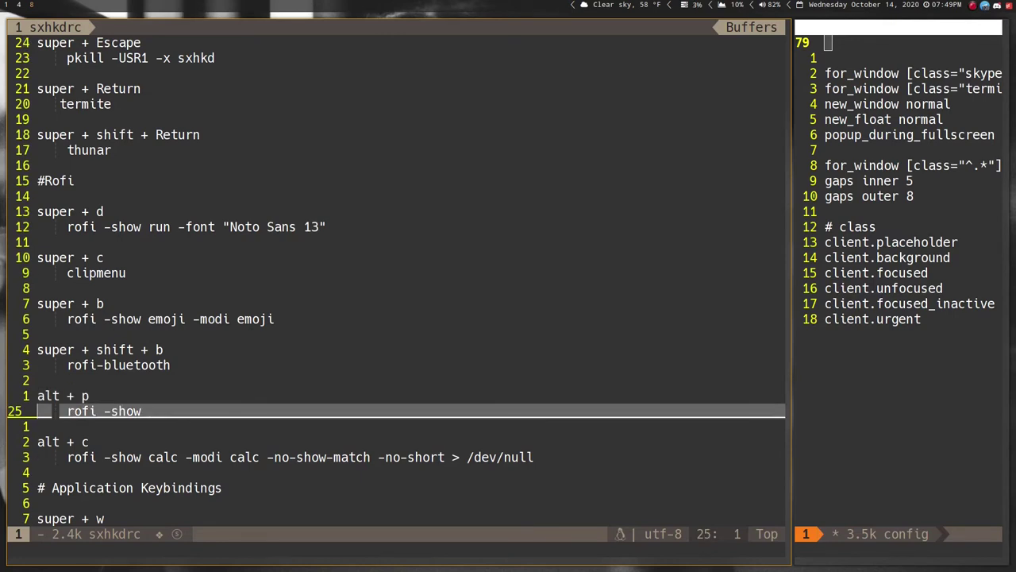
pyautogui.hotkey('alt', 'p')
pyautogui.press('Down')
pyautogui.press('Down')
pyautogui.press('Down')
pyautogui.press('Down')
pyautogui.press('Down')
pyautogui.press('Down')
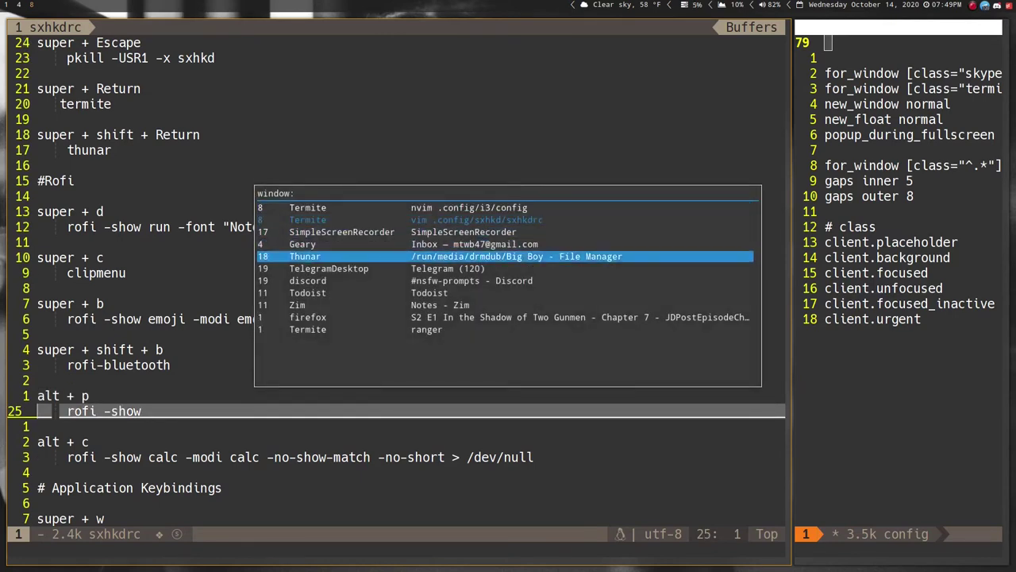
pyautogui.press('Up')
pyautogui.press('Up')
pyautogui.press('Up')
pyautogui.press('Up')
pyautogui.press('Up')
pyautogui.press('Down')
pyautogui.press('Down')
pyautogui.press('Down')
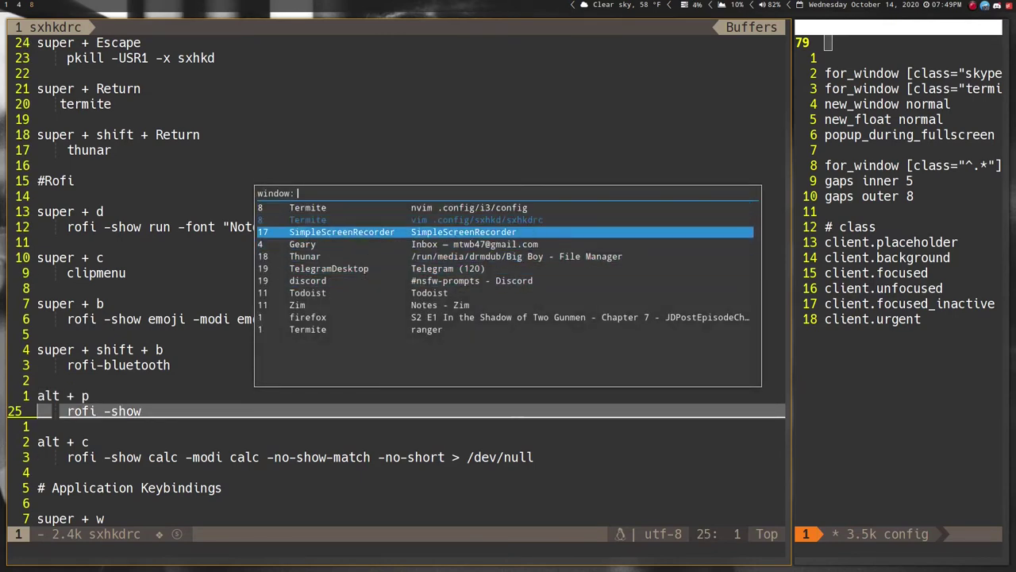
pyautogui.press('Down')
pyautogui.press('Down')
pyautogui.press('Down')
pyautogui.press('Down')
pyautogui.press('Down')
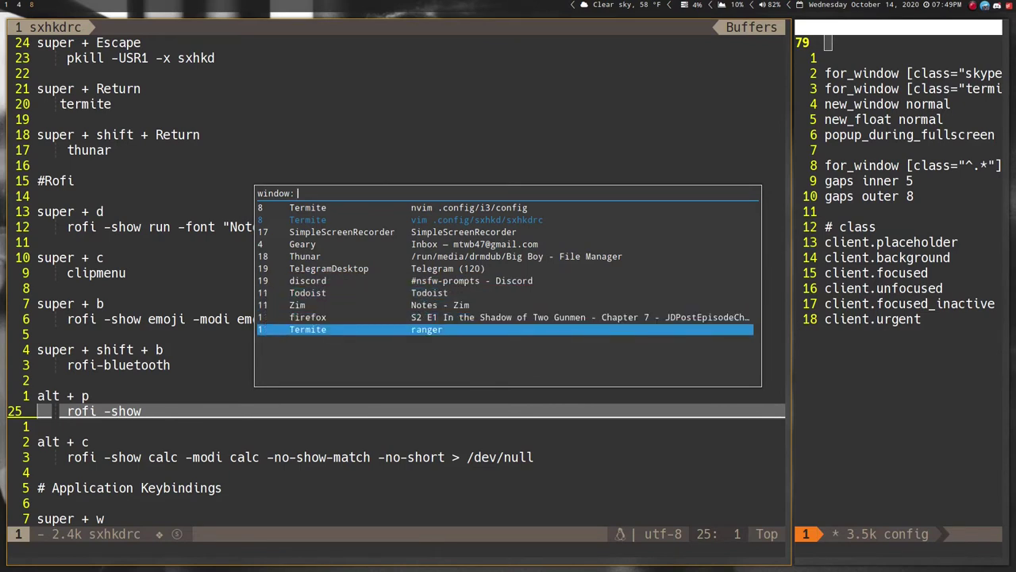
pyautogui.press('Up')
pyautogui.press('Up')
pyautogui.press('Up')
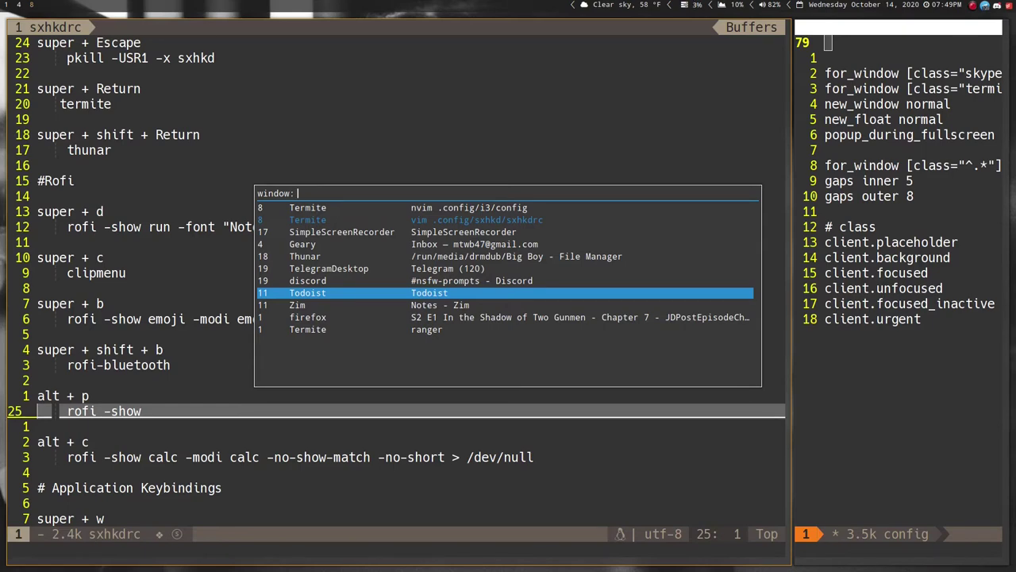
pyautogui.press('Down')
pyautogui.press('Down')
pyautogui.press('Return')
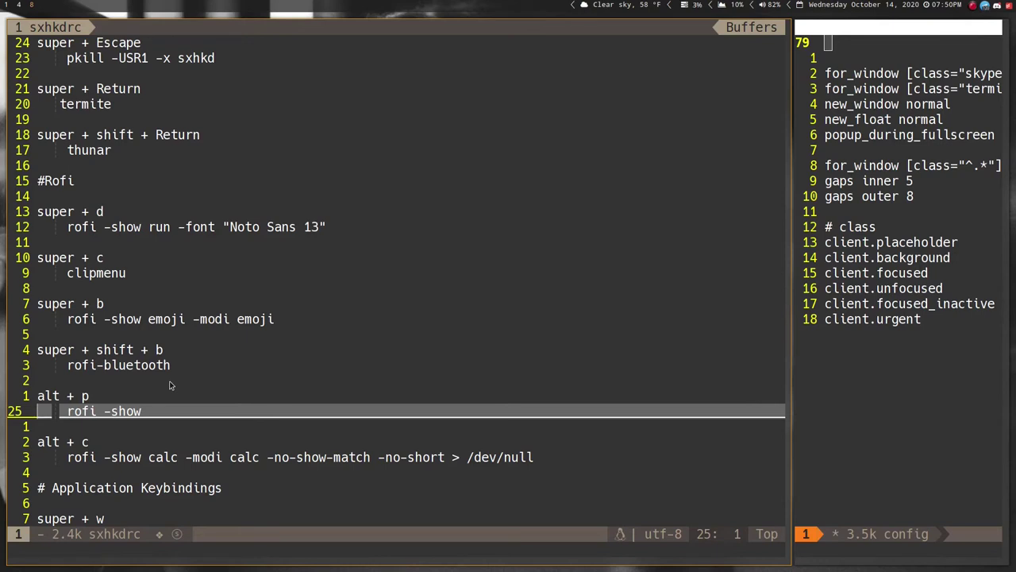
pyautogui.press('j')
pyautogui.press('k')
pyautogui.press('k')
pyautogui.press('j')
pyautogui.press('j')
pyautogui.press('j')
pyautogui.press('j')
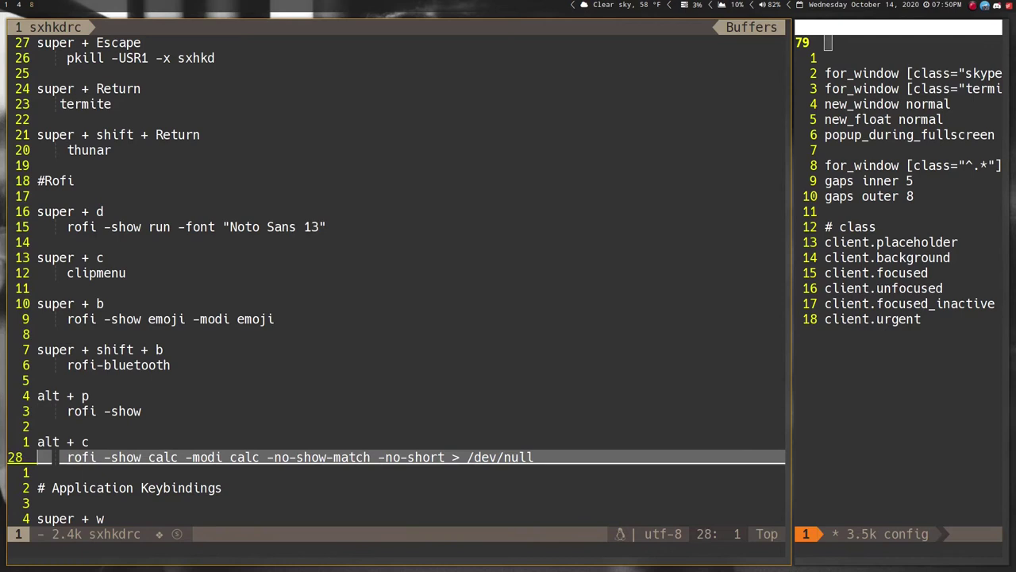
pyautogui.press('super+c')
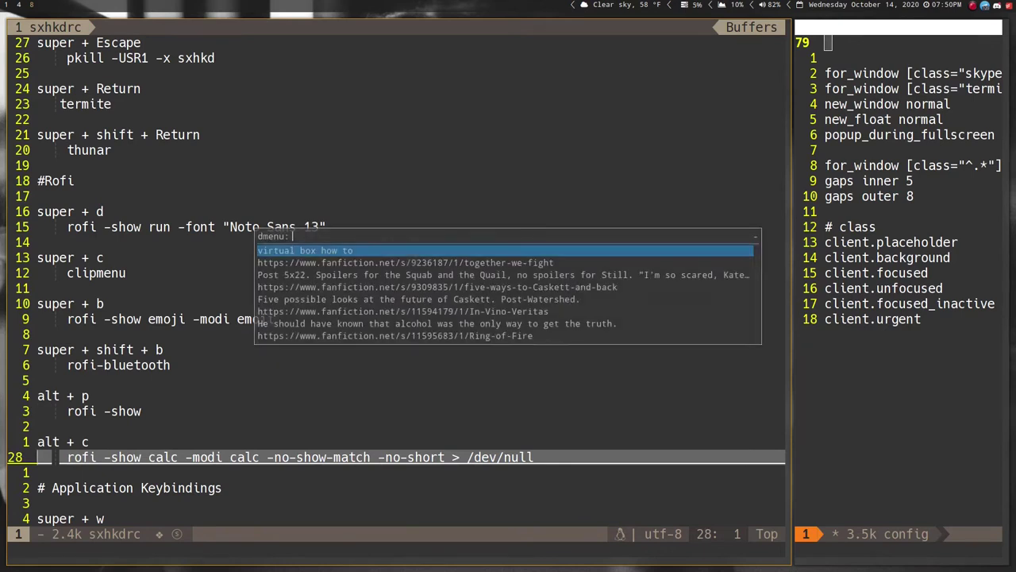
pyautogui.press('Escape')
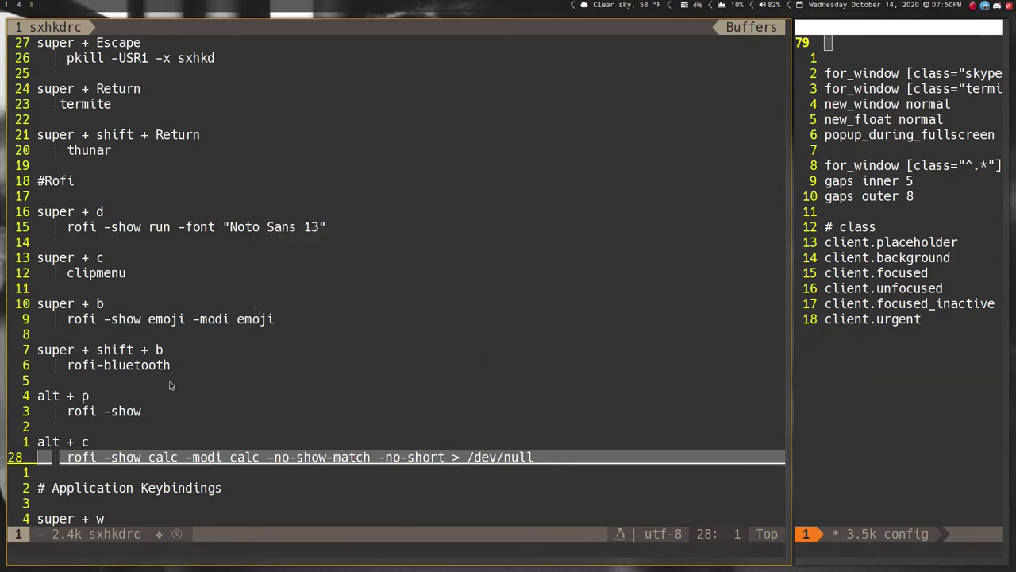
pyautogui.hotkey('alt', 'c')
pyautogui.press('Down')
pyautogui.press('Down')
pyautogui.press('Down')
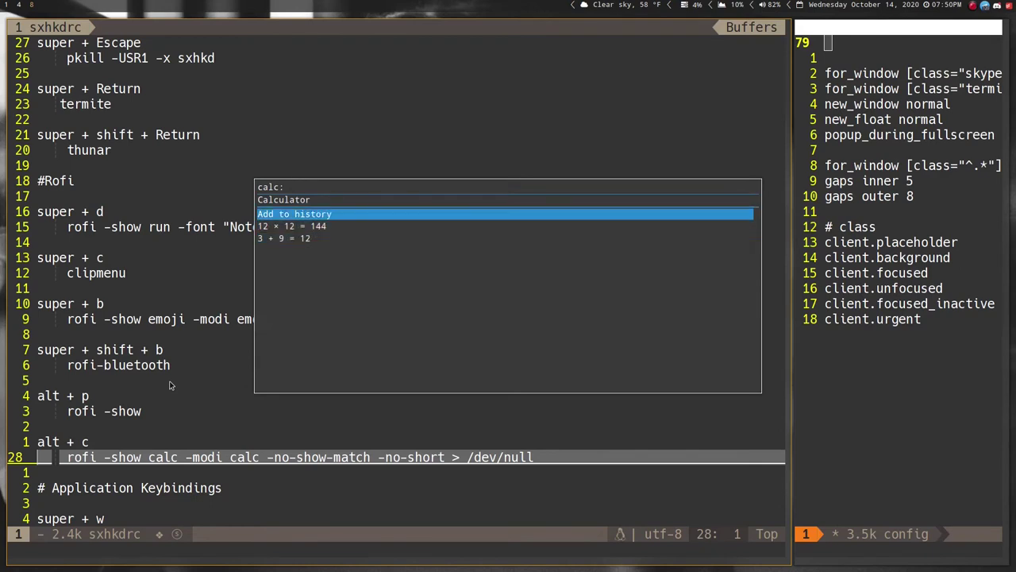
pyautogui.press('Up')
pyautogui.press('Up')
pyautogui.press('Down')
pyautogui.press('Up')
pyautogui.press('Down')
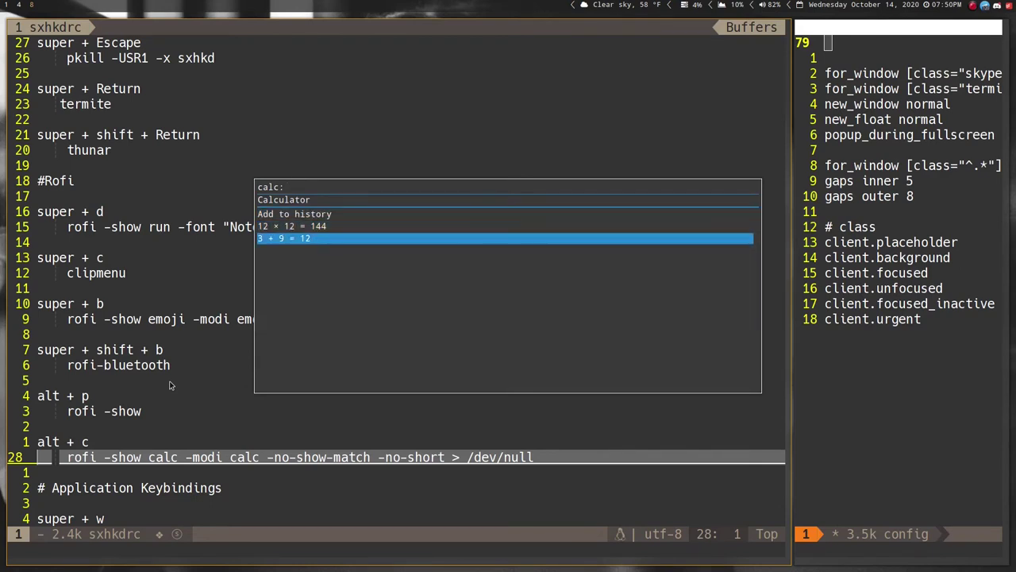
pyautogui.press('Up')
pyautogui.press('Down')
pyautogui.press('Up')
pyautogui.press('Down')
pyautogui.press('Up')
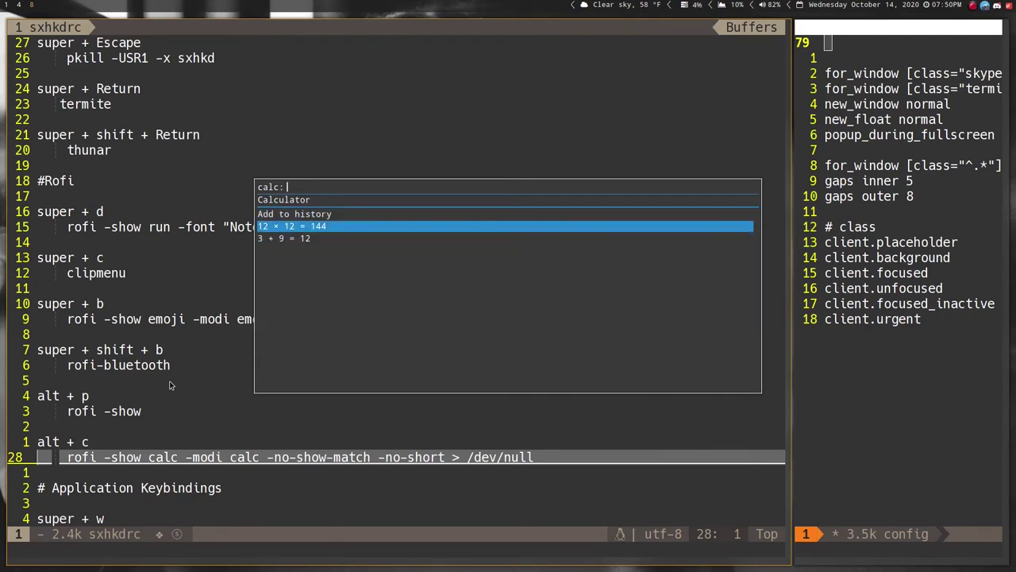
pyautogui.press('Down')
pyautogui.press('Escape')
# Move the cursor past the calculator binding down to the super + w firefox binding
pyautogui.press('j')
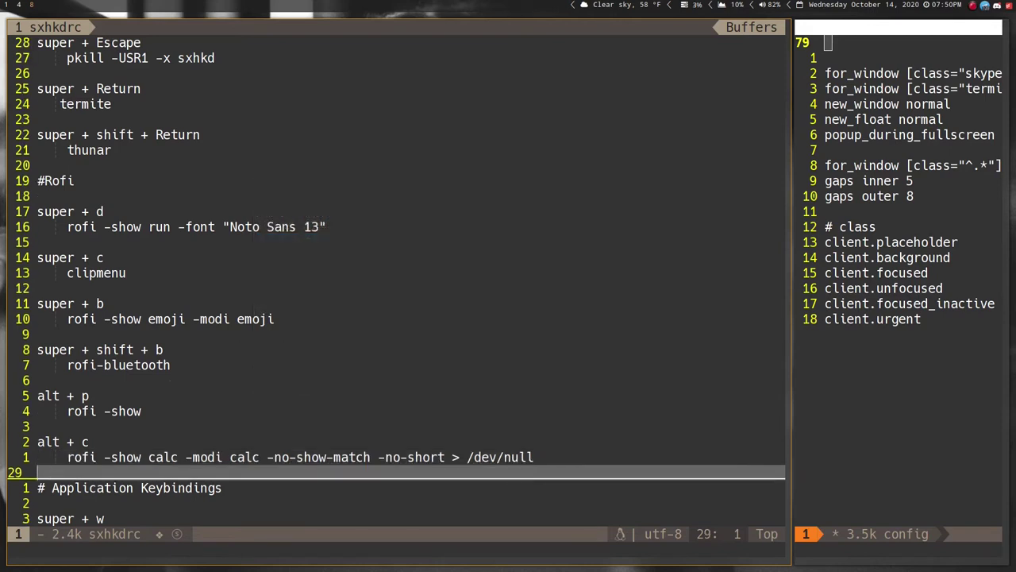
pyautogui.press('j')
pyautogui.press('j')
pyautogui.press('j')
pyautogui.press('j')
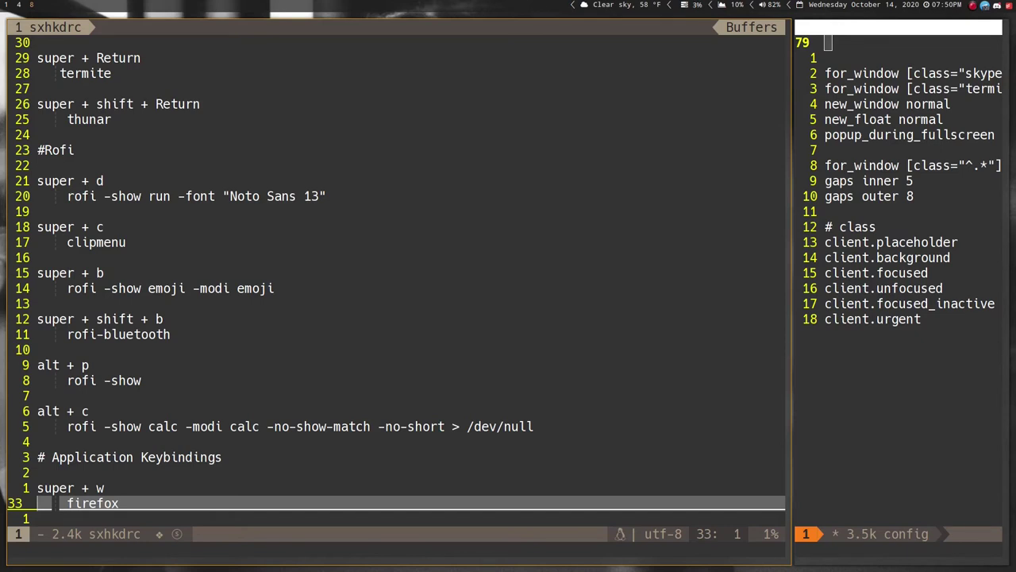
# Quit Vim with :q and erase the partly typed 'cd' at the shell prompt
pyautogui.write(':q')
pyautogui.press('Return')
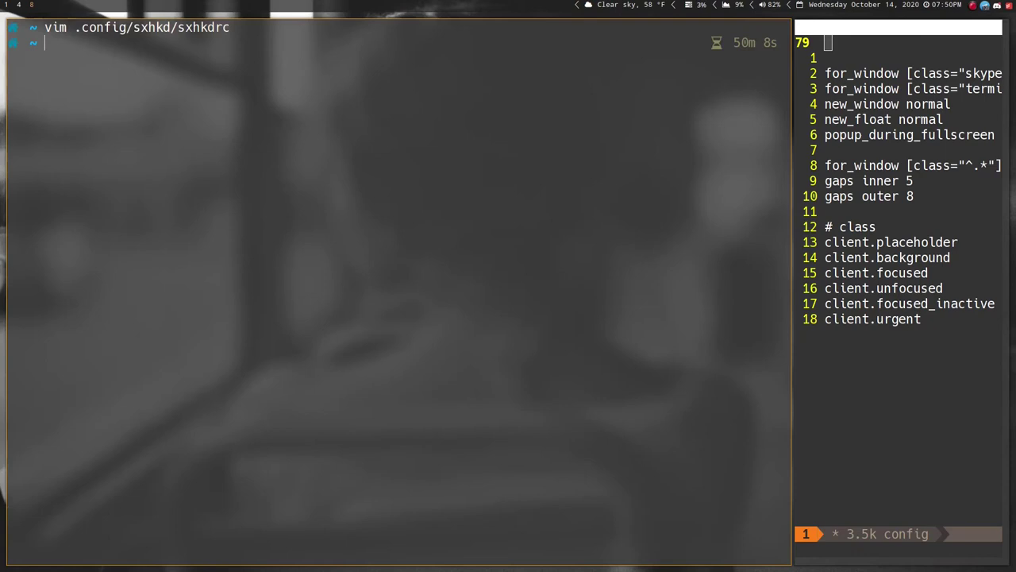
pyautogui.write('cd')
pyautogui.press('BackSpace')
pyautogui.press('BackSpace')
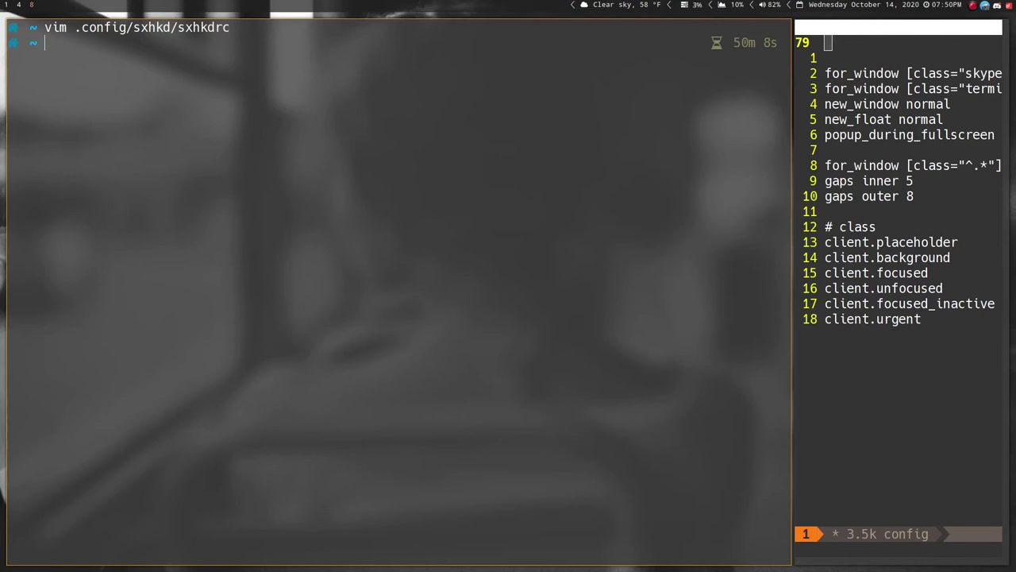
# Clear the mistyped letters and recall the 'vim .config/sxhkd/sxhkdrc' command from history
pyautogui.write('grd')
pyautogui.press('BackSpace')
pyautogui.press('BackSpace')
pyautogui.press('BackSpace')
pyautogui.press('Up')
pyautogui.press('Up')
pyautogui.press('Up')
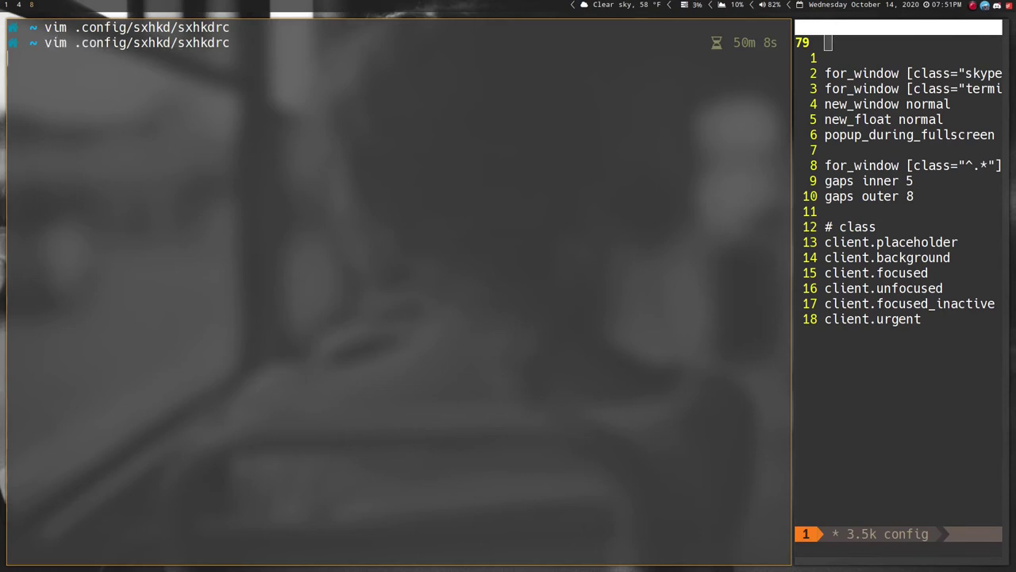
# Reopen sxhkdrc in Vim and scroll down through the audio and playerctl bindings
pyautogui.press('Return')
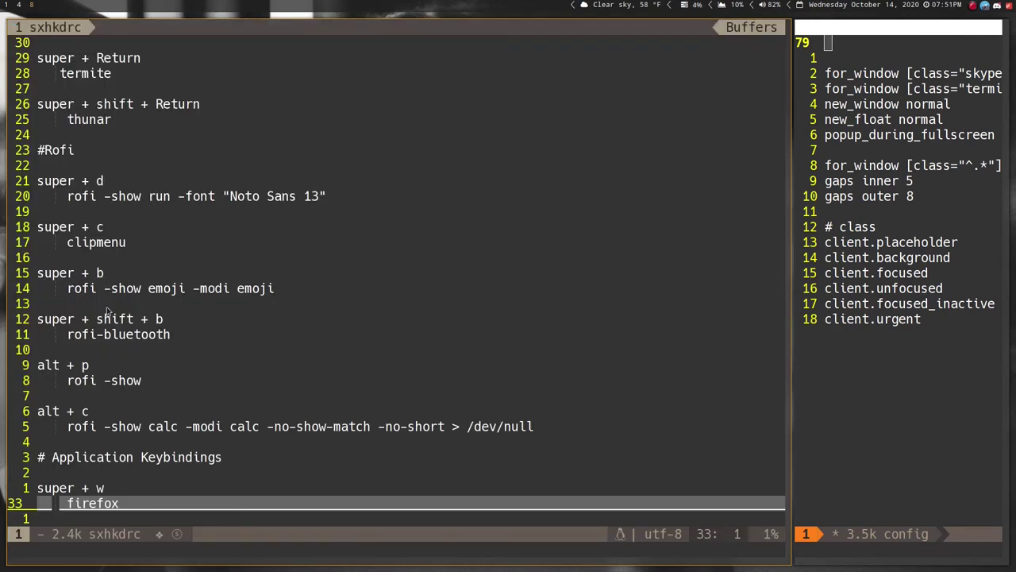
pyautogui.scroll(-6, 127, 325)
pyautogui.scroll(-5, 126, 322)
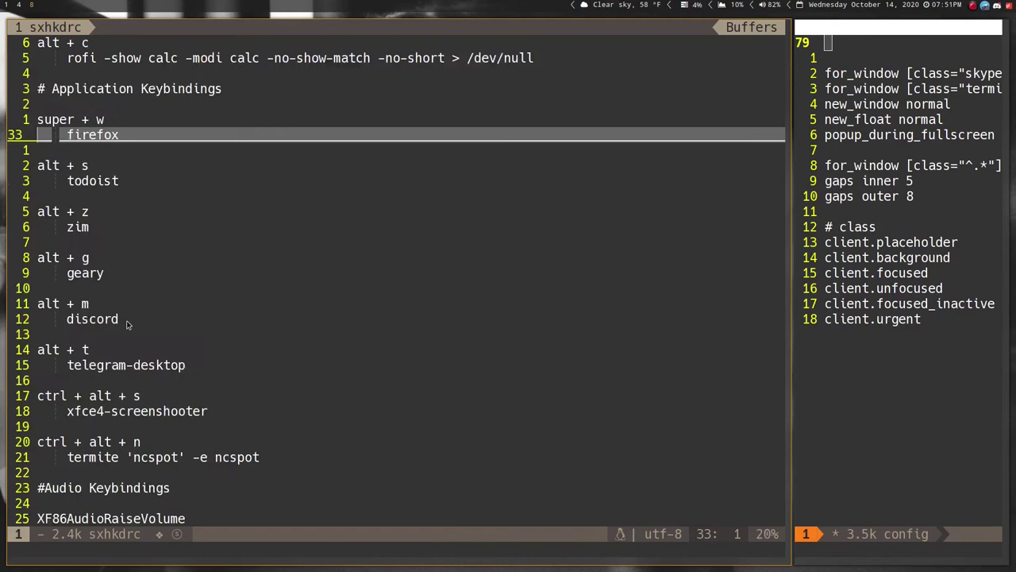
pyautogui.scroll(-2, 140, 302)
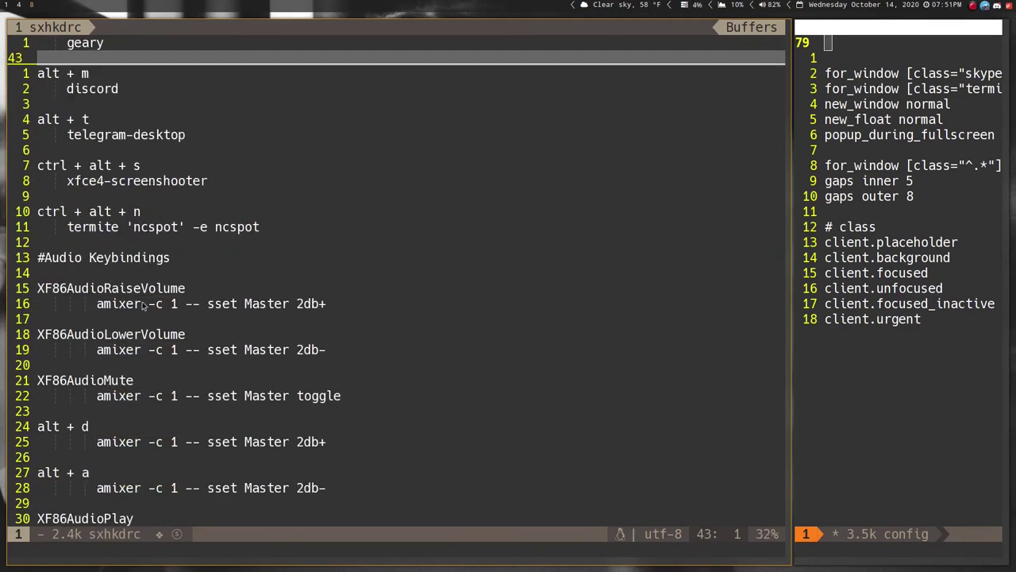
pyautogui.scroll(-3, 144, 306)
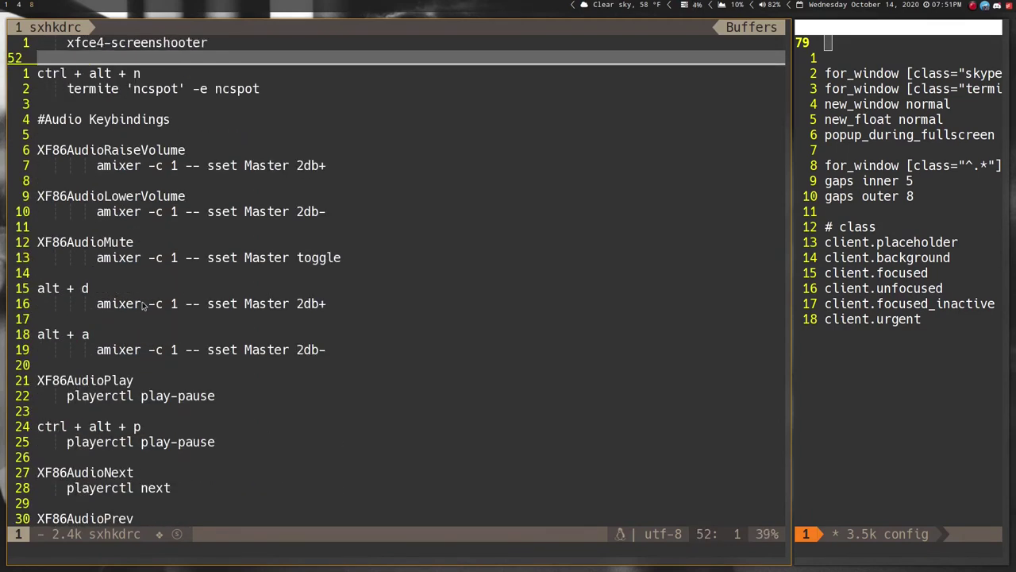
pyautogui.scroll(-3, 198, 293)
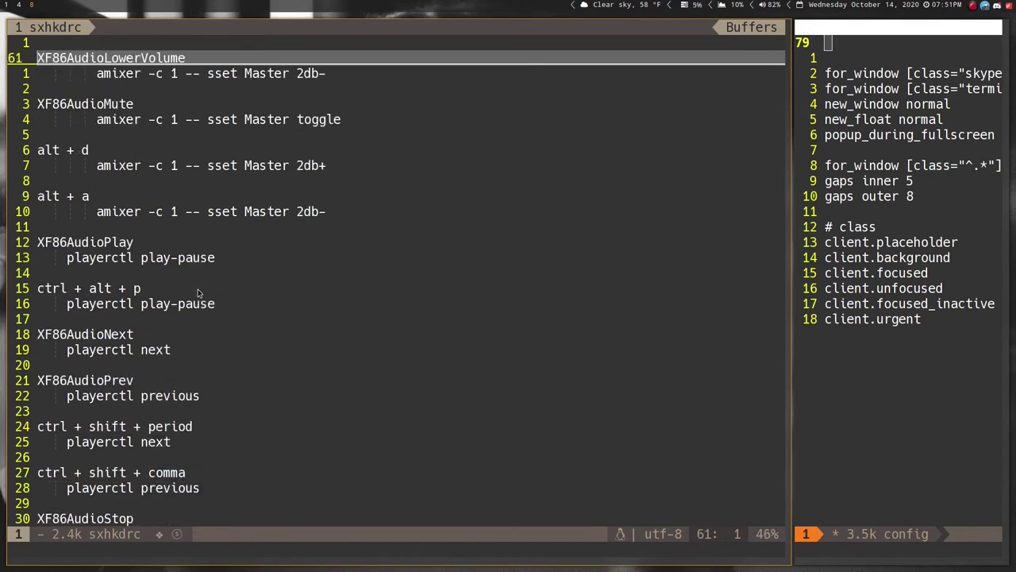
pyautogui.scroll(-3, 197, 296)
# Scroll on to the i3 section and place the cursor on the blank line under 'i3-msg restart'
pyautogui.scroll(6, 194, 300)
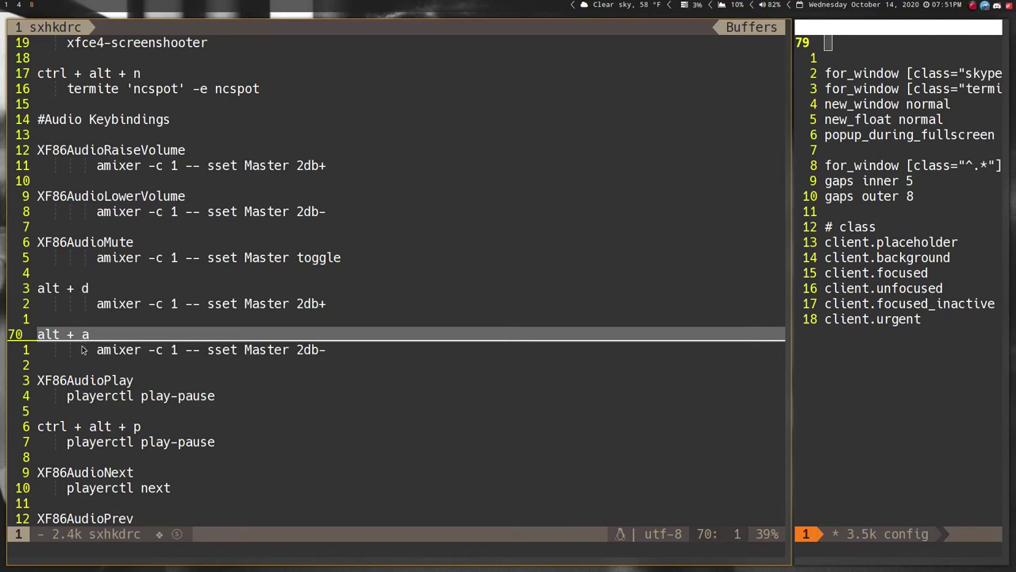
pyautogui.scroll(-2, 95, 343)
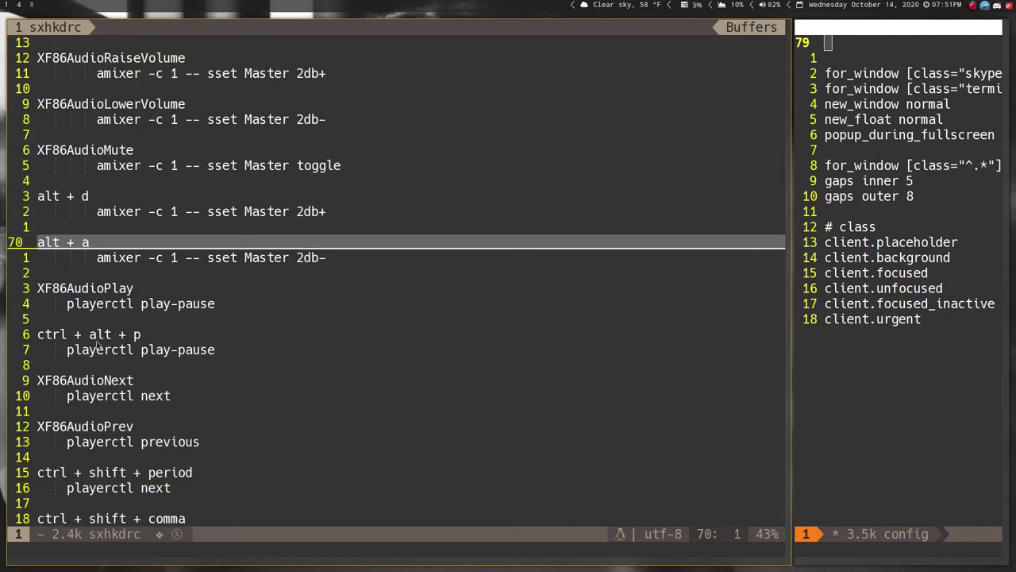
pyautogui.scroll(-1, 98, 344)
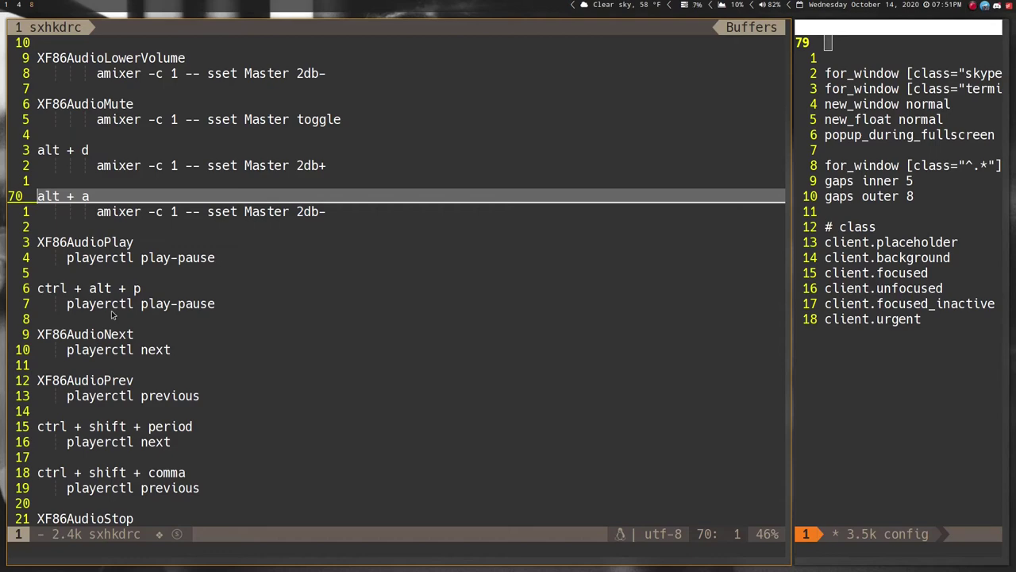
pyautogui.scroll(-5, 111, 315)
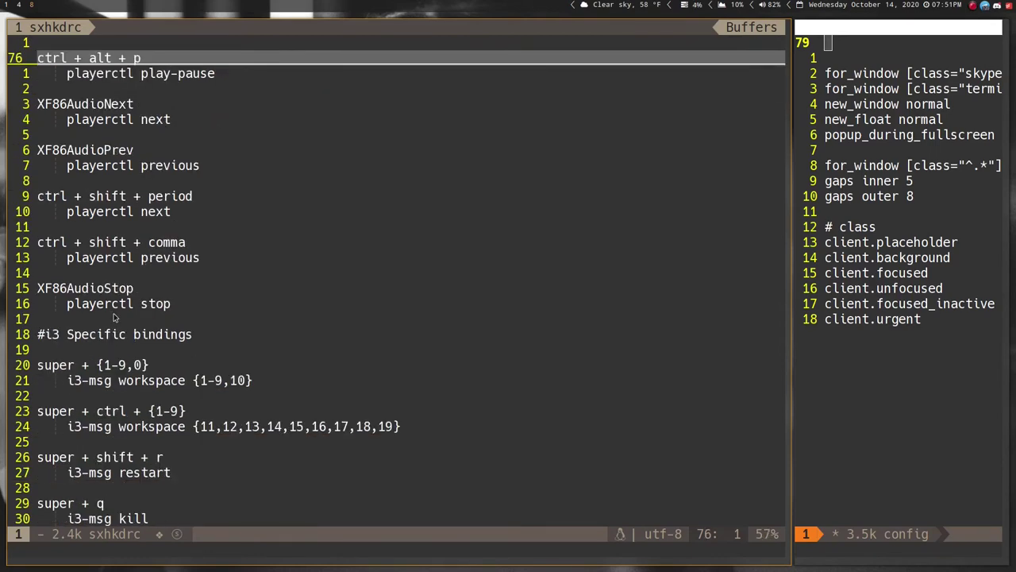
pyautogui.scroll(-4, 113, 316)
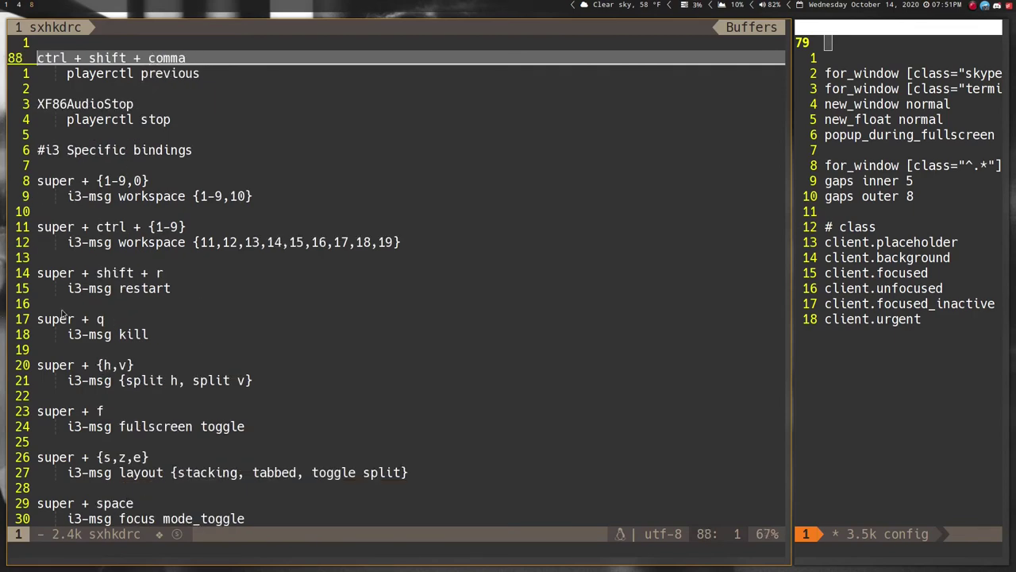
pyautogui.click(61, 306)
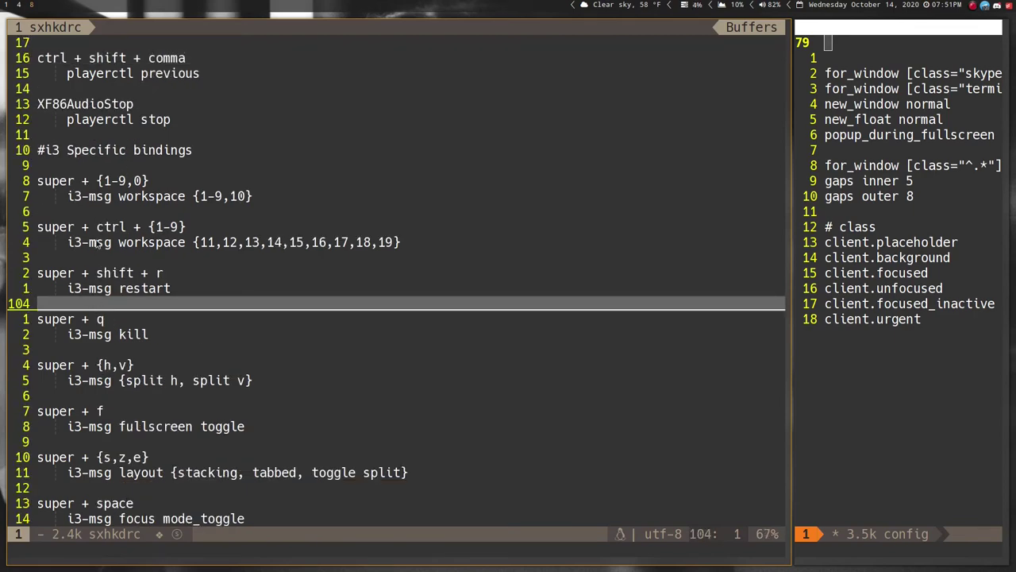
# Highlight the super + {1-9,0} and super + ctrl + {1-9} workspace bindings, then move to line 101
pyautogui.scroll(-2, 99, 334)
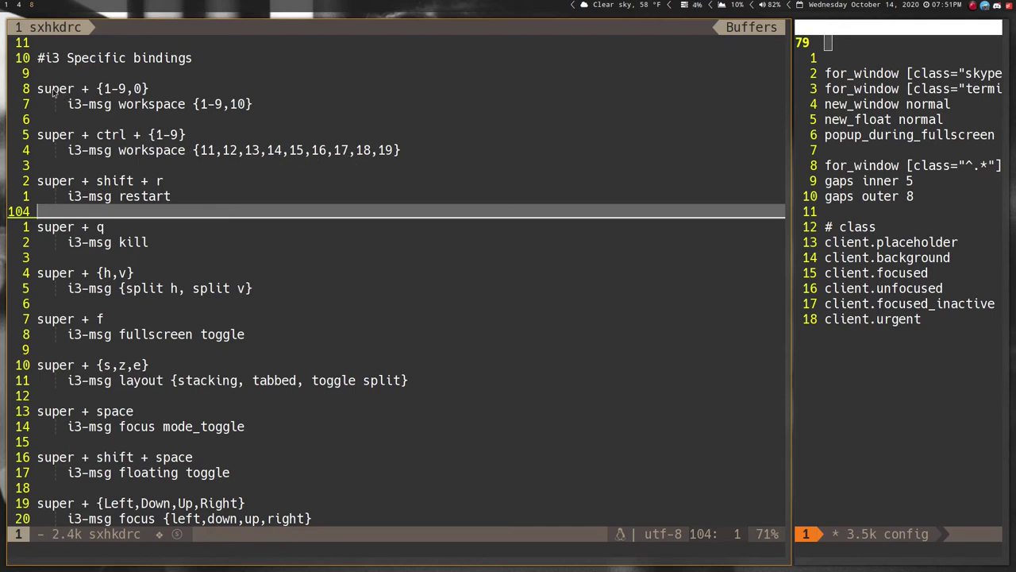
pyautogui.moveTo(50, 90); pyautogui.dragTo(257, 108)
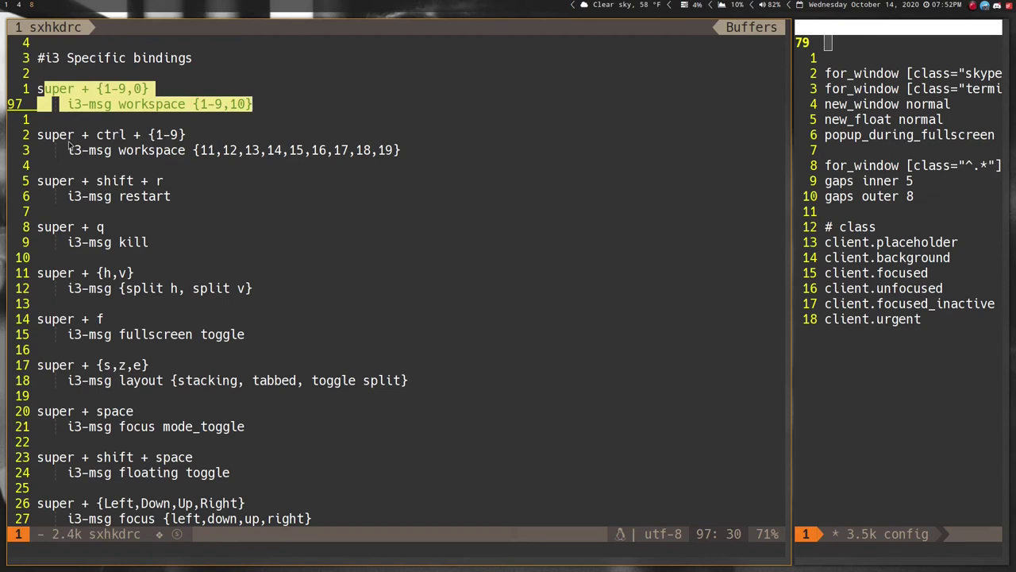
pyautogui.moveTo(63, 137); pyautogui.dragTo(424, 150)
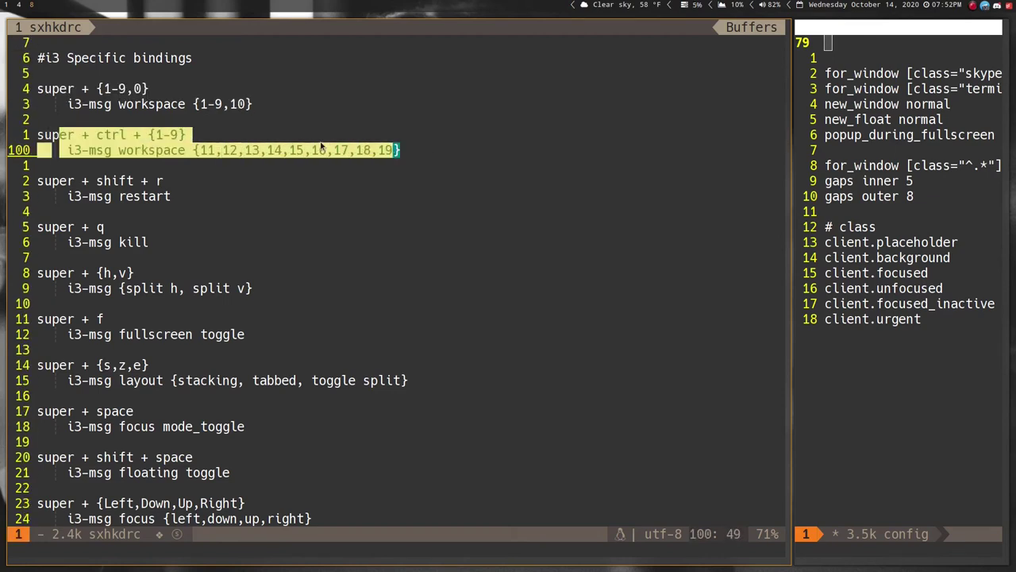
pyautogui.click(247, 169)
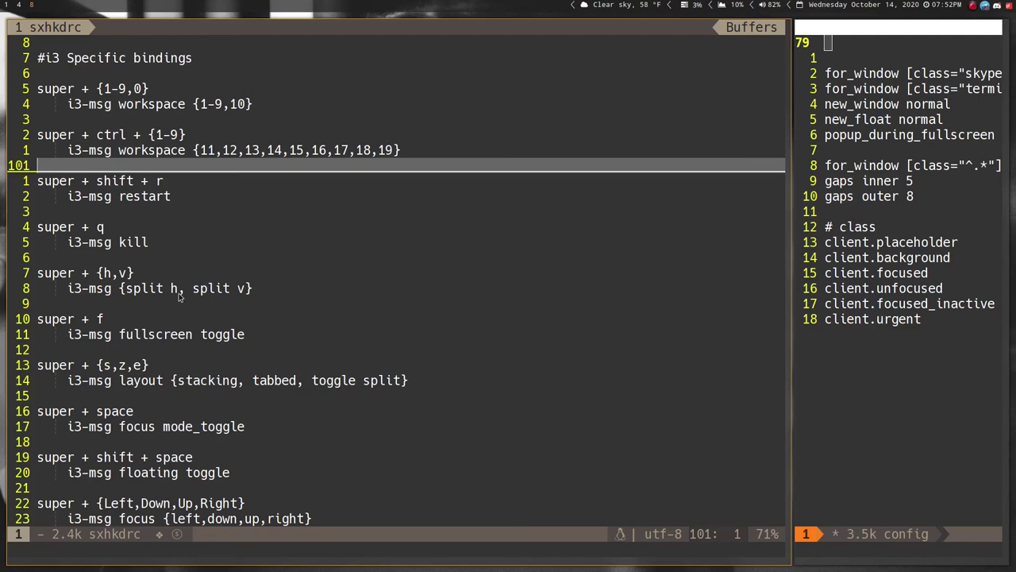
# Open and close two terminals in turn with Super+Return and Super+Q
pyautogui.press('super+Return')
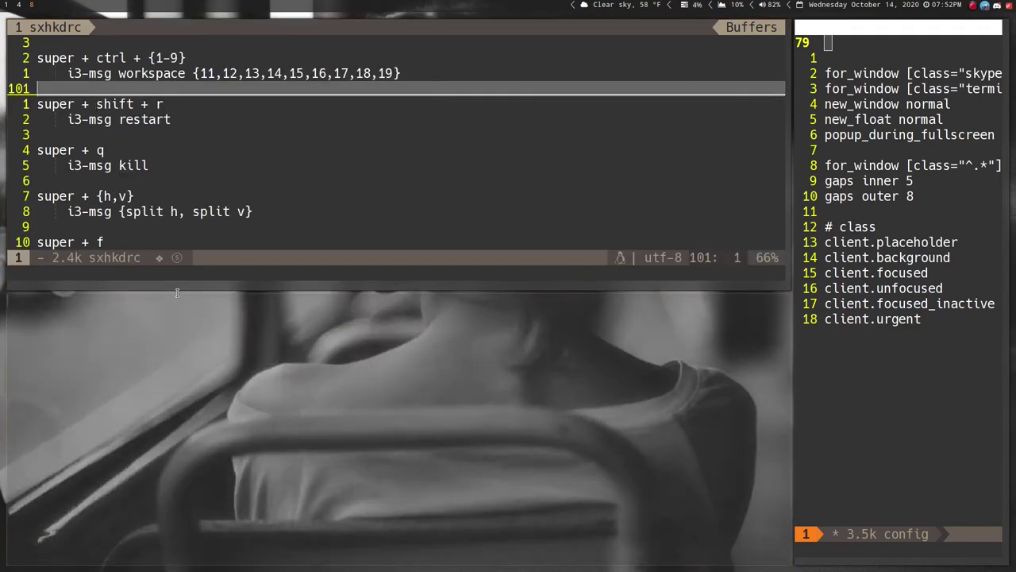
pyautogui.press('super+q')
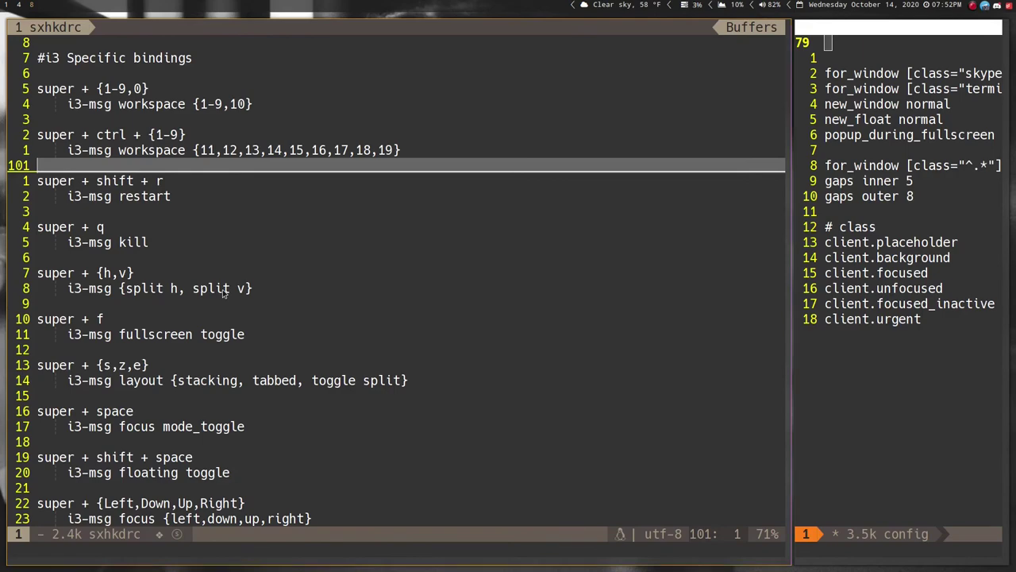
pyautogui.press('super+Return')
pyautogui.press('super+q')
# Toggle the editor fullscreen on and off with Super+F, then scroll to the split and resize bindings
pyautogui.press('super+f')
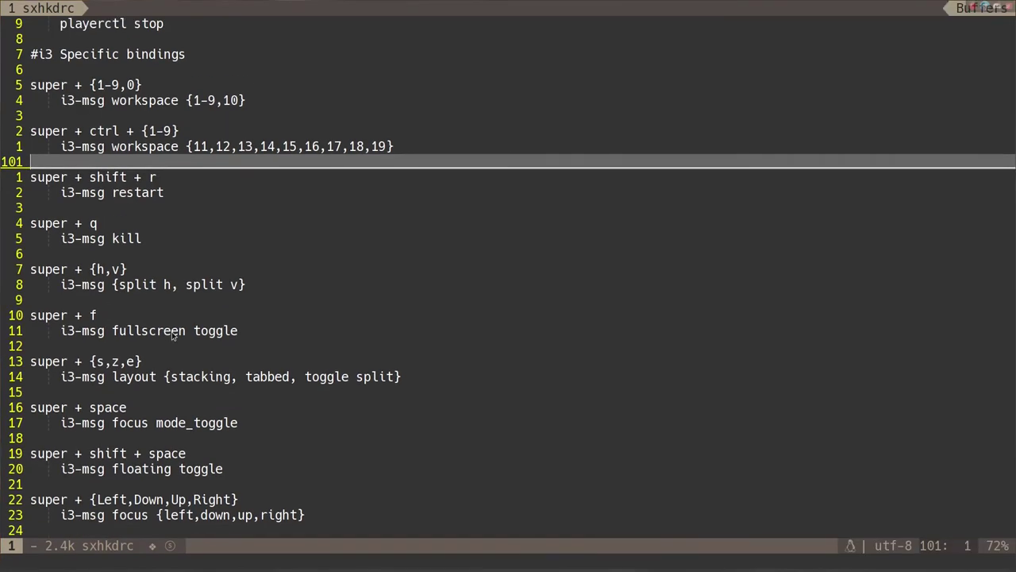
pyautogui.press('super+f')
pyautogui.scroll(-2, 173, 336)
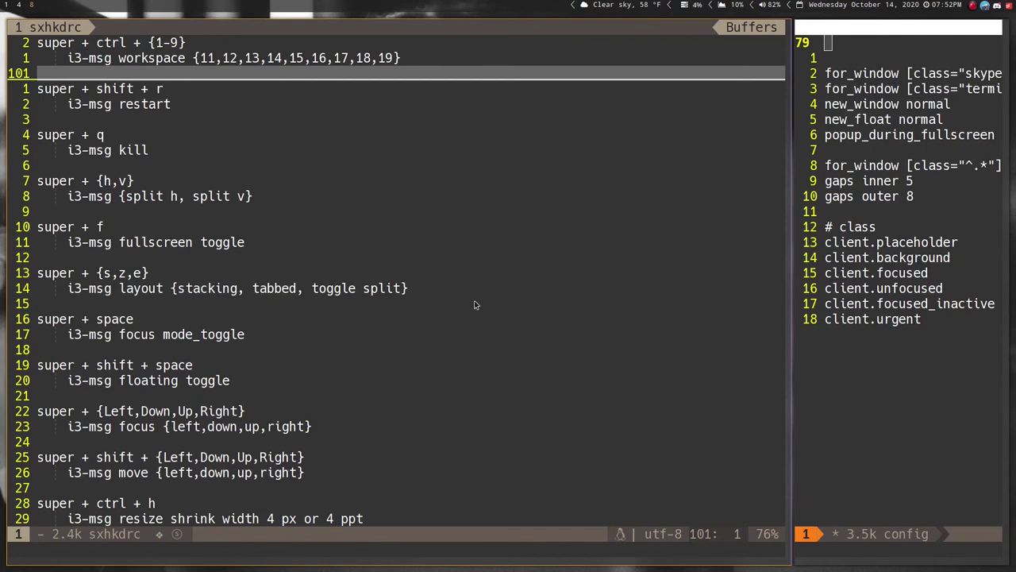
pyautogui.scroll(-3, 264, 315)
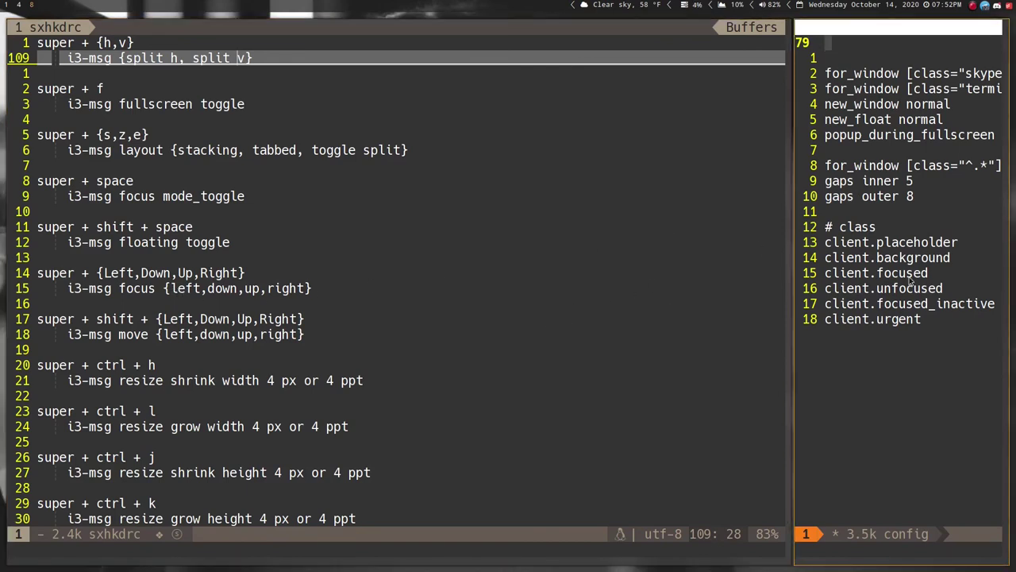
# Close the i3 config side window and highlight the 'move container to workspace' command in sxhkdrc
pyautogui.press('super+shift+q')
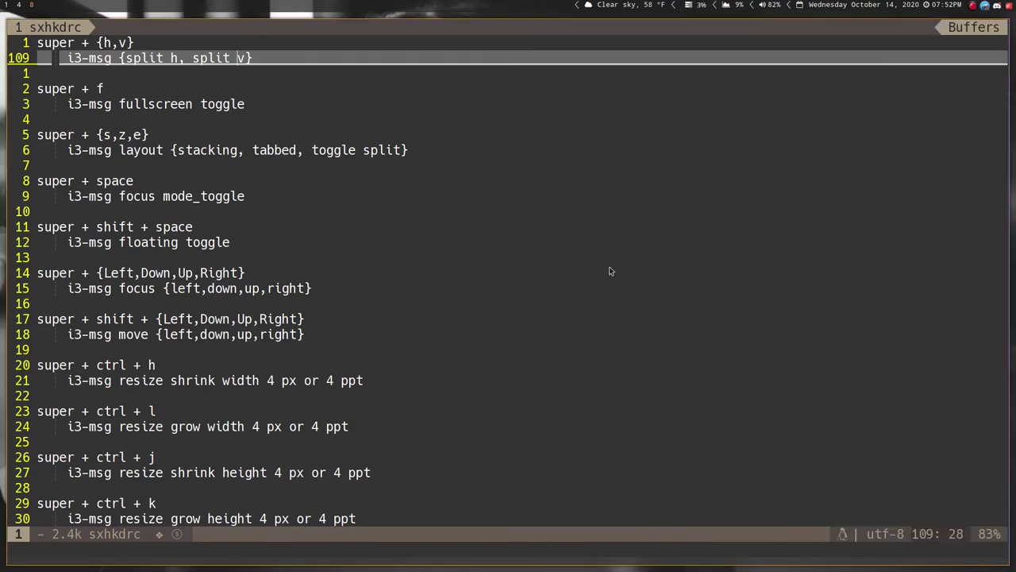
pyautogui.hotkey('ctrl', 'e')
pyautogui.hotkey('ctrl', 'e')
pyautogui.hotkey('ctrl', 'e')
pyautogui.hotkey('ctrl', 'e')
pyautogui.hotkey('ctrl', 'e')
pyautogui.hotkey('ctrl', 'e')
pyautogui.hotkey('ctrl', 'e')
pyautogui.hotkey('ctrl', 'e')
pyautogui.hotkey('ctrl', 'e')
pyautogui.hotkey('ctrl', 'e')
pyautogui.hotkey('ctrl', 'e')
pyautogui.hotkey('ctrl', 'e')
pyautogui.hotkey('ctrl', 'e')
pyautogui.hotkey('ctrl', 'e')
pyautogui.hotkey('ctrl', 'e')
pyautogui.hotkey('ctrl', 'e')
pyautogui.hotkey('ctrl', 'e')
pyautogui.hotkey('ctrl', 'e')
pyautogui.hotkey('ctrl', 'e')
pyautogui.hotkey('ctrl', 'e')
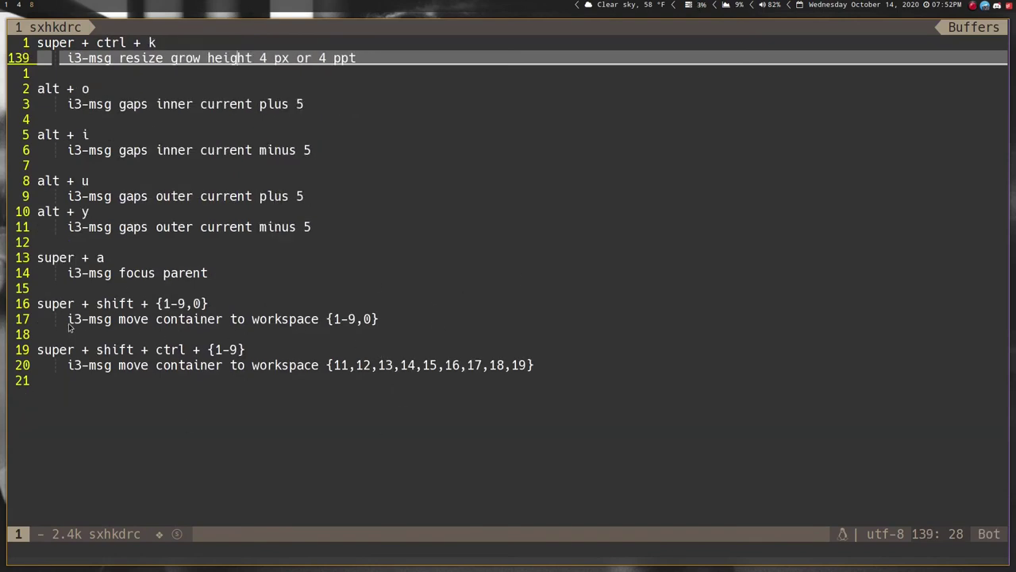
pyautogui.moveTo(68, 320); pyautogui.dragTo(117, 328)
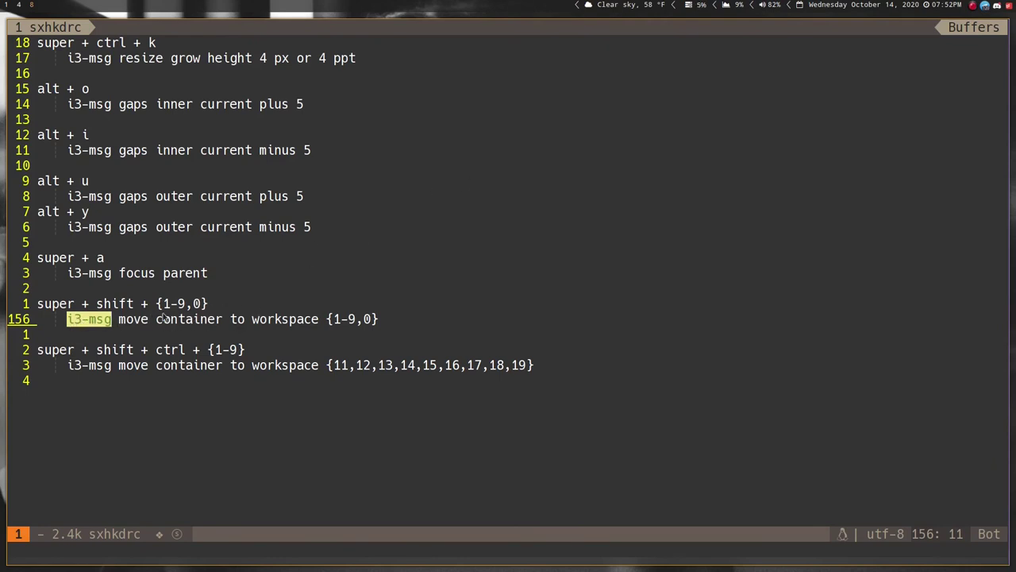
pyautogui.click(129, 321)
pyautogui.moveTo(129, 321); pyautogui.dragTo(329, 321)
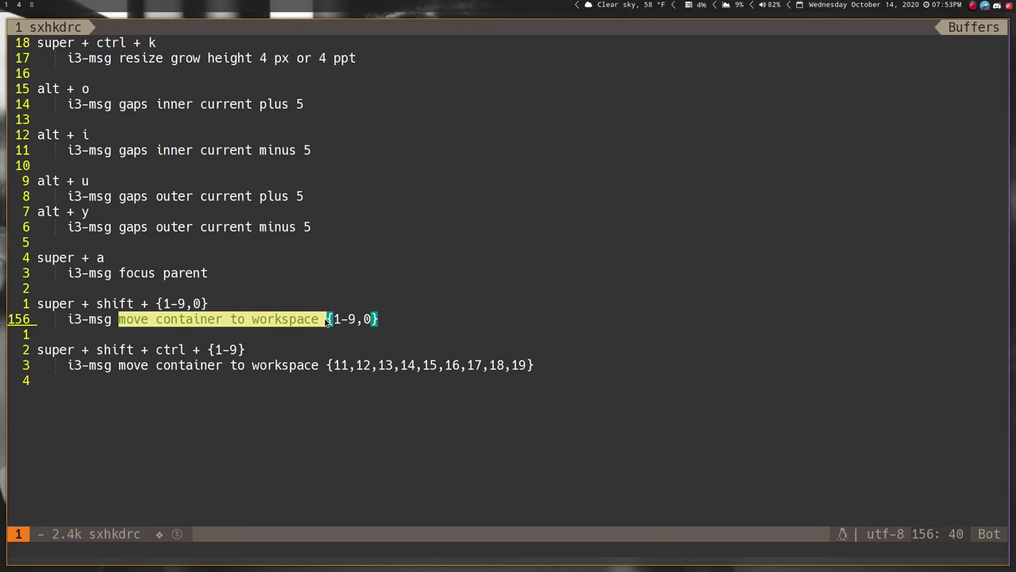
pyautogui.scroll(6, 325, 321)
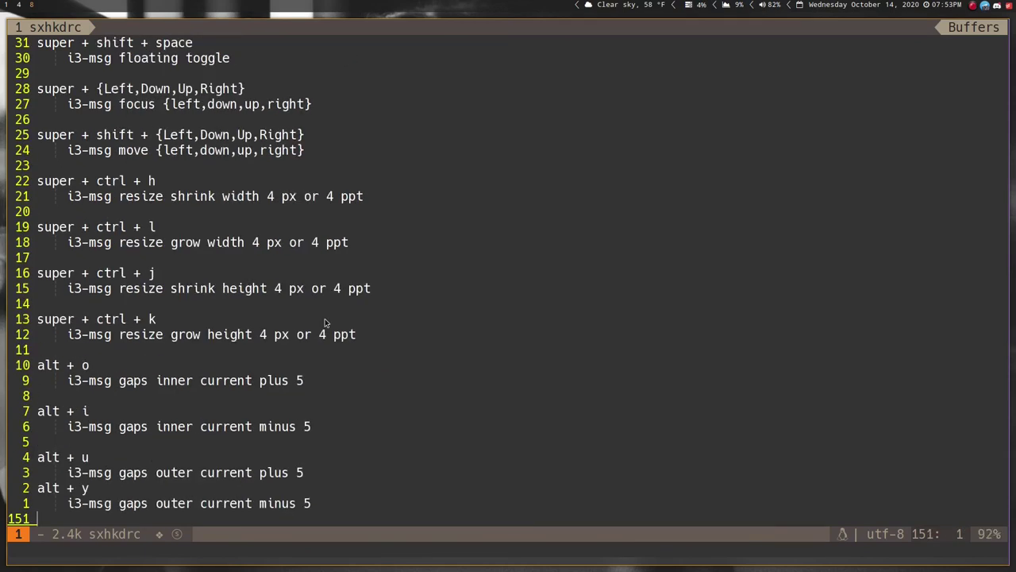
# Jump to the top of sxhkdrc, append ';focus' after termite, then erase it so the line stays plain termite
pyautogui.press('g')
pyautogui.press('g')
pyautogui.press('y')
pyautogui.hotkey('shift', 'g')
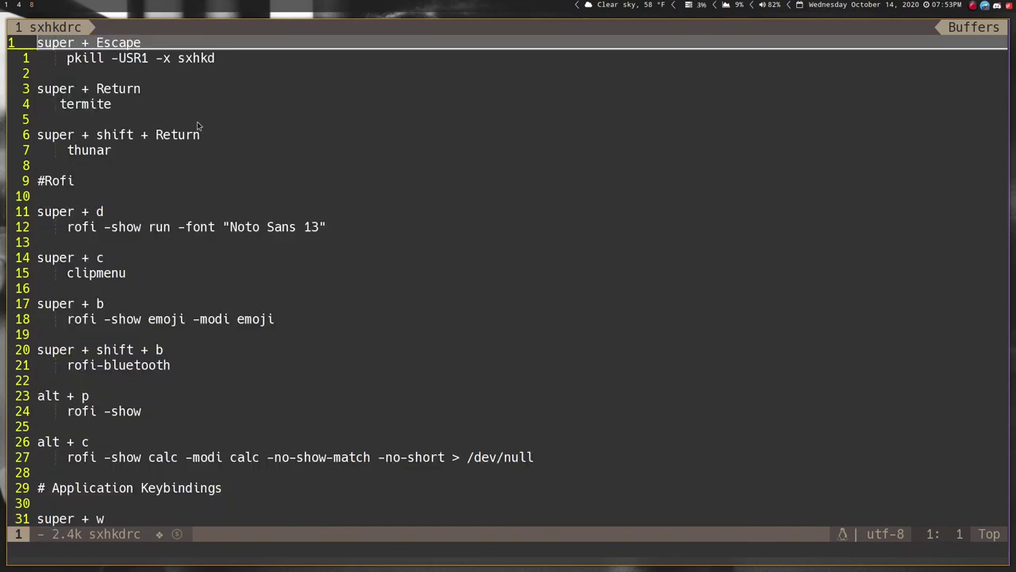
pyautogui.click(108, 106)
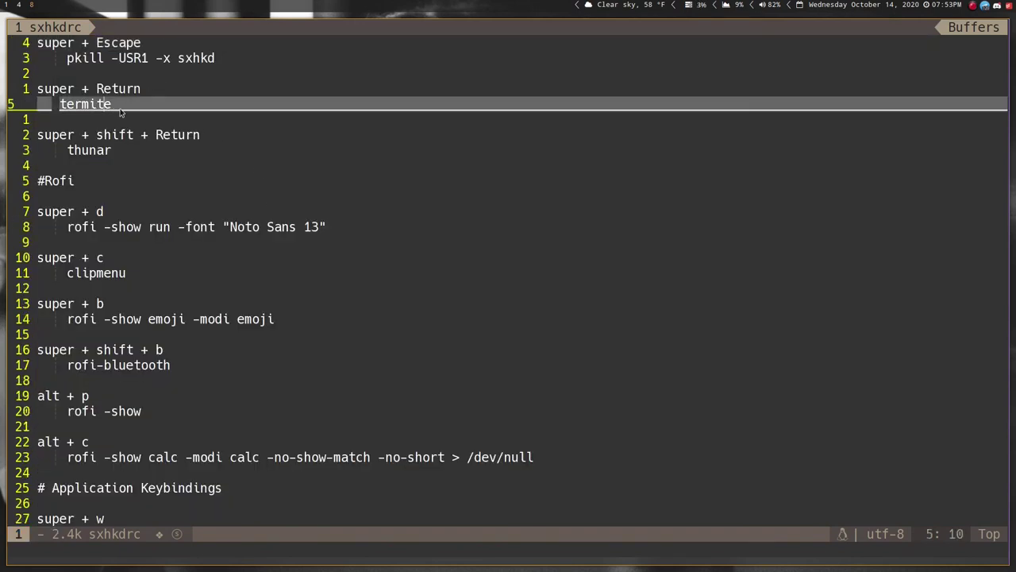
pyautogui.press('a')
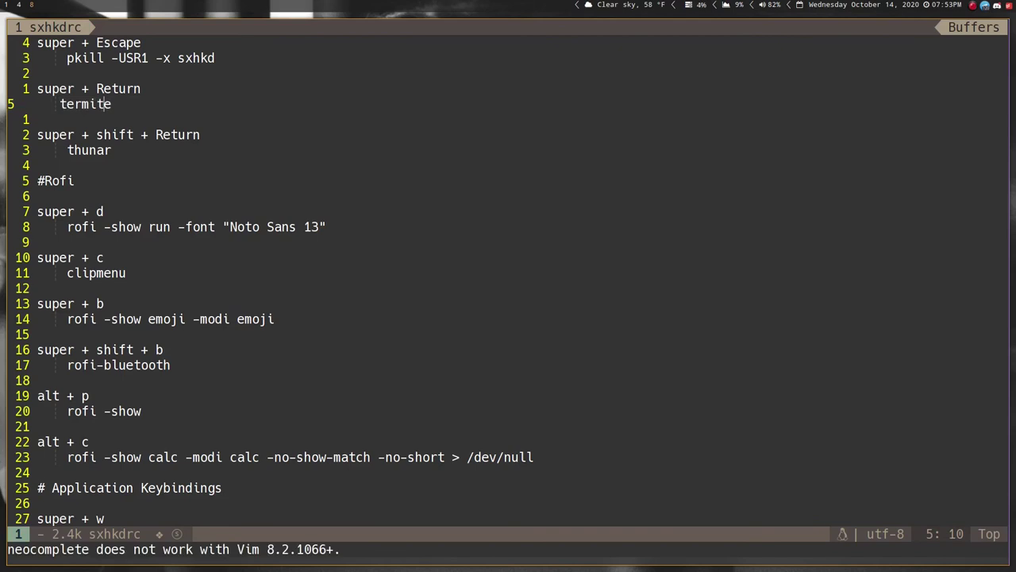
pyautogui.write(';focus')
pyautogui.press('BackSpace')
pyautogui.press('BackSpace')
pyautogui.press('BackSpace')
pyautogui.press('BackSpace')
pyautogui.press('BackSpace')
pyautogui.press('BackSpace')
pyautogui.press('Escape')
pyautogui.press('h')
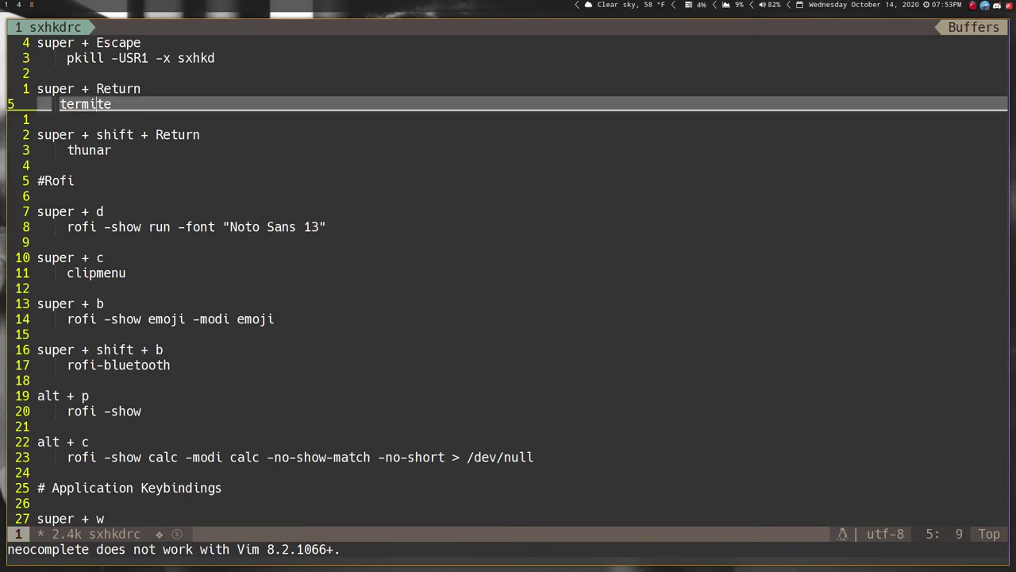